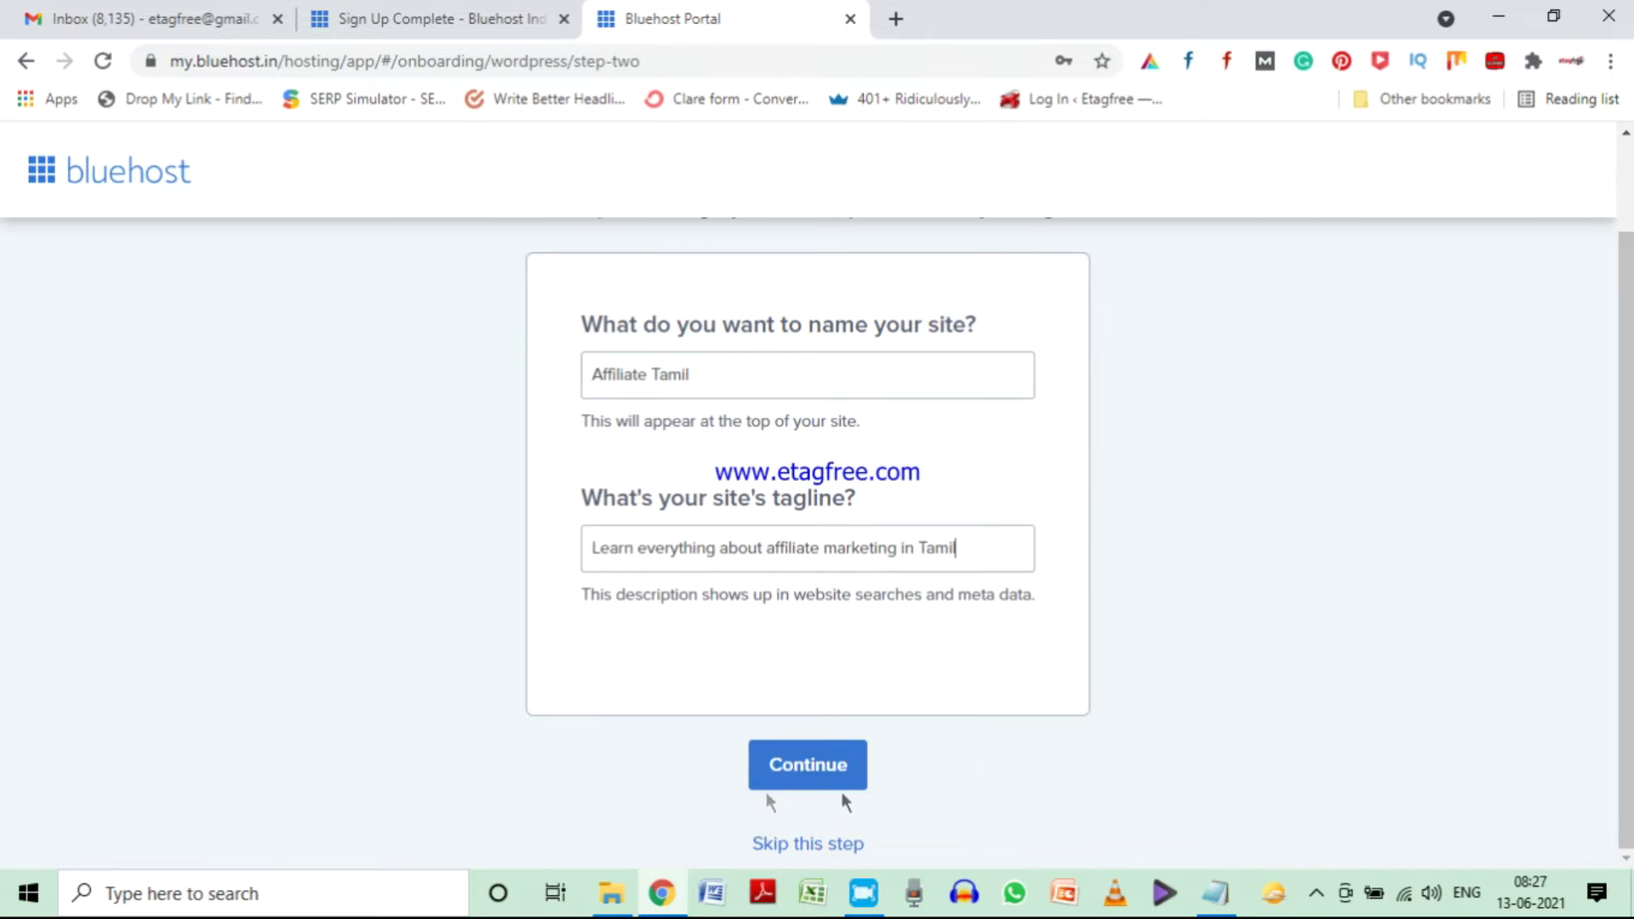
- Submit the site name Affiliate Tamil and its tagline to continue the WordPress setup
scroll(691, 661, "up", 1)
scroll(1308, 733, "down", 1)
left_click(781, 766)
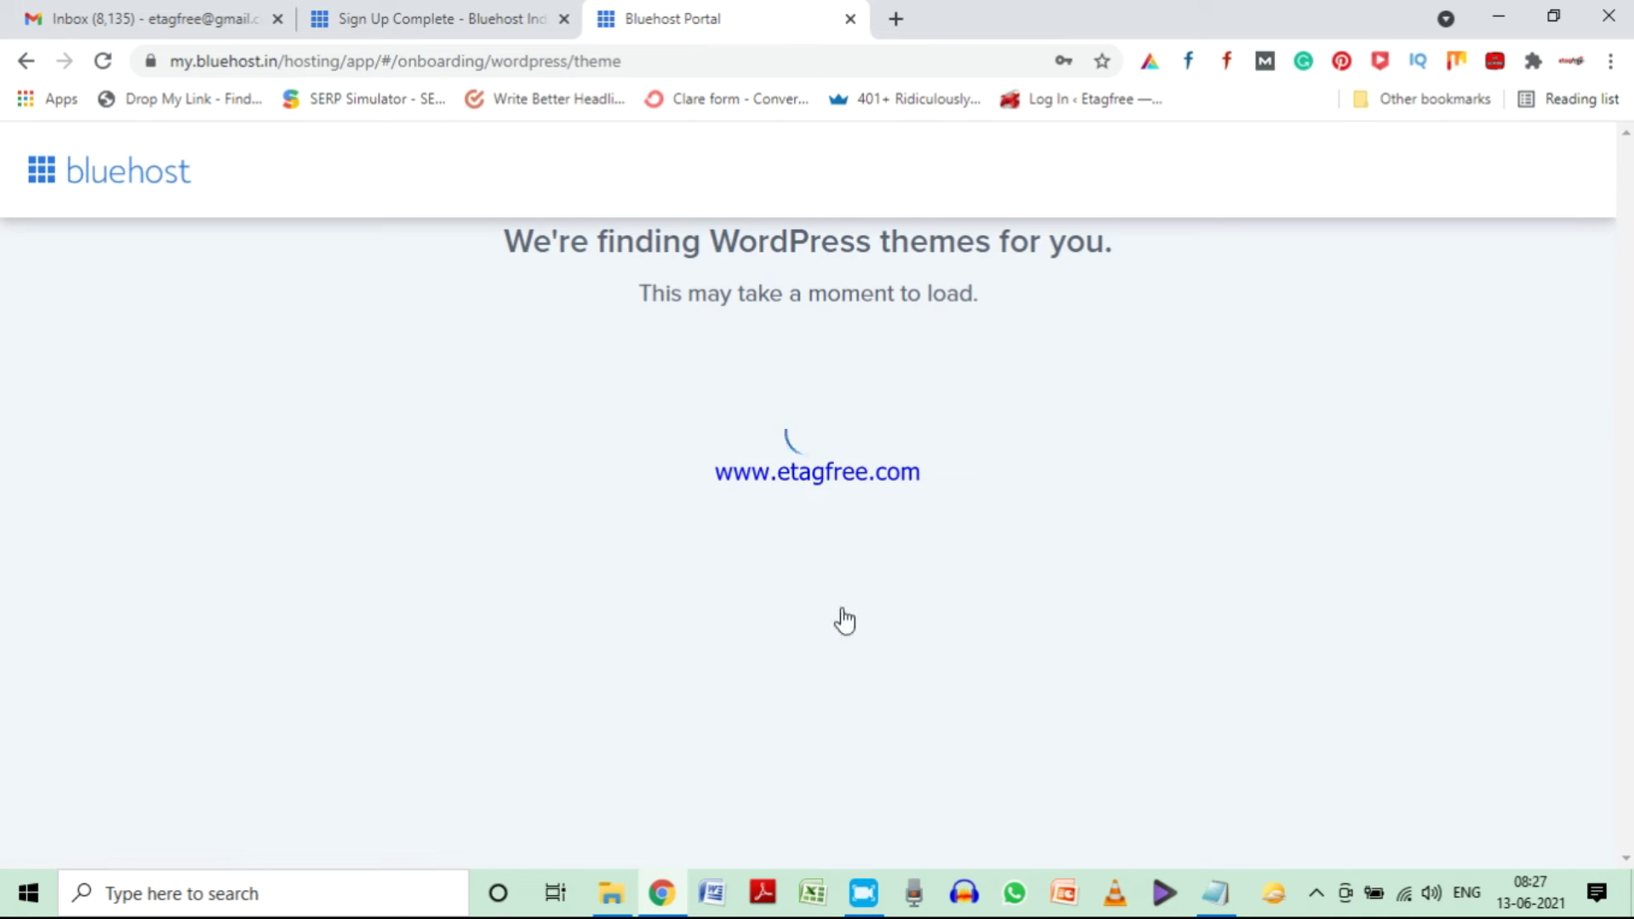
- Browse the free WordPress themes and choose Astra for the site
left_click_drag(412, 336, 1231, 334)
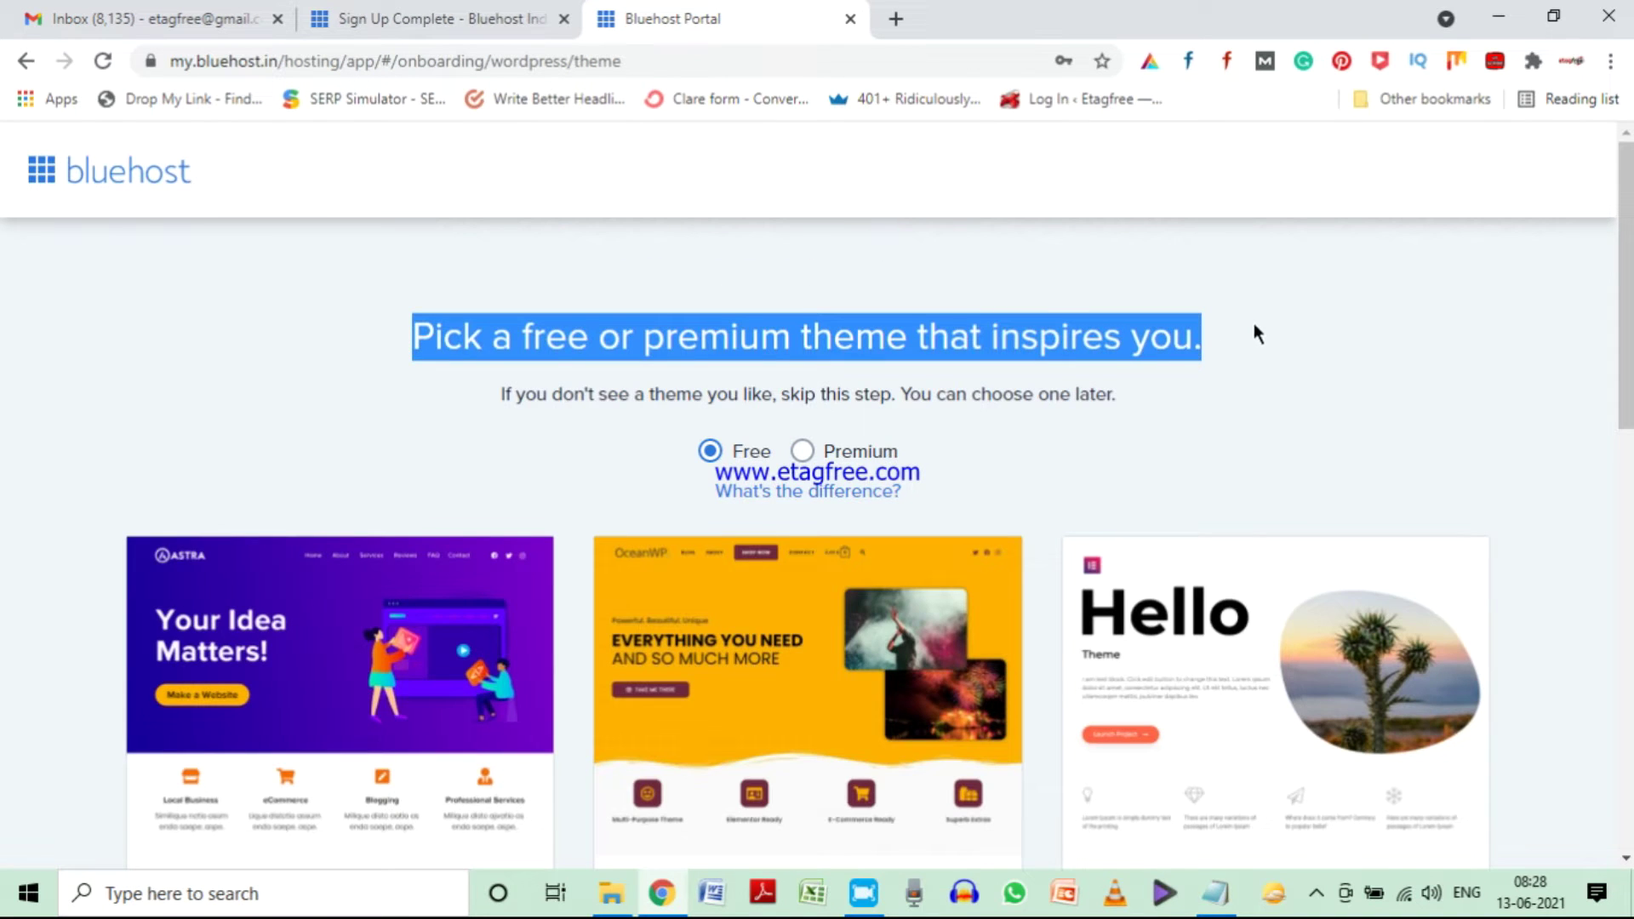
scroll(1408, 392, "down", 3)
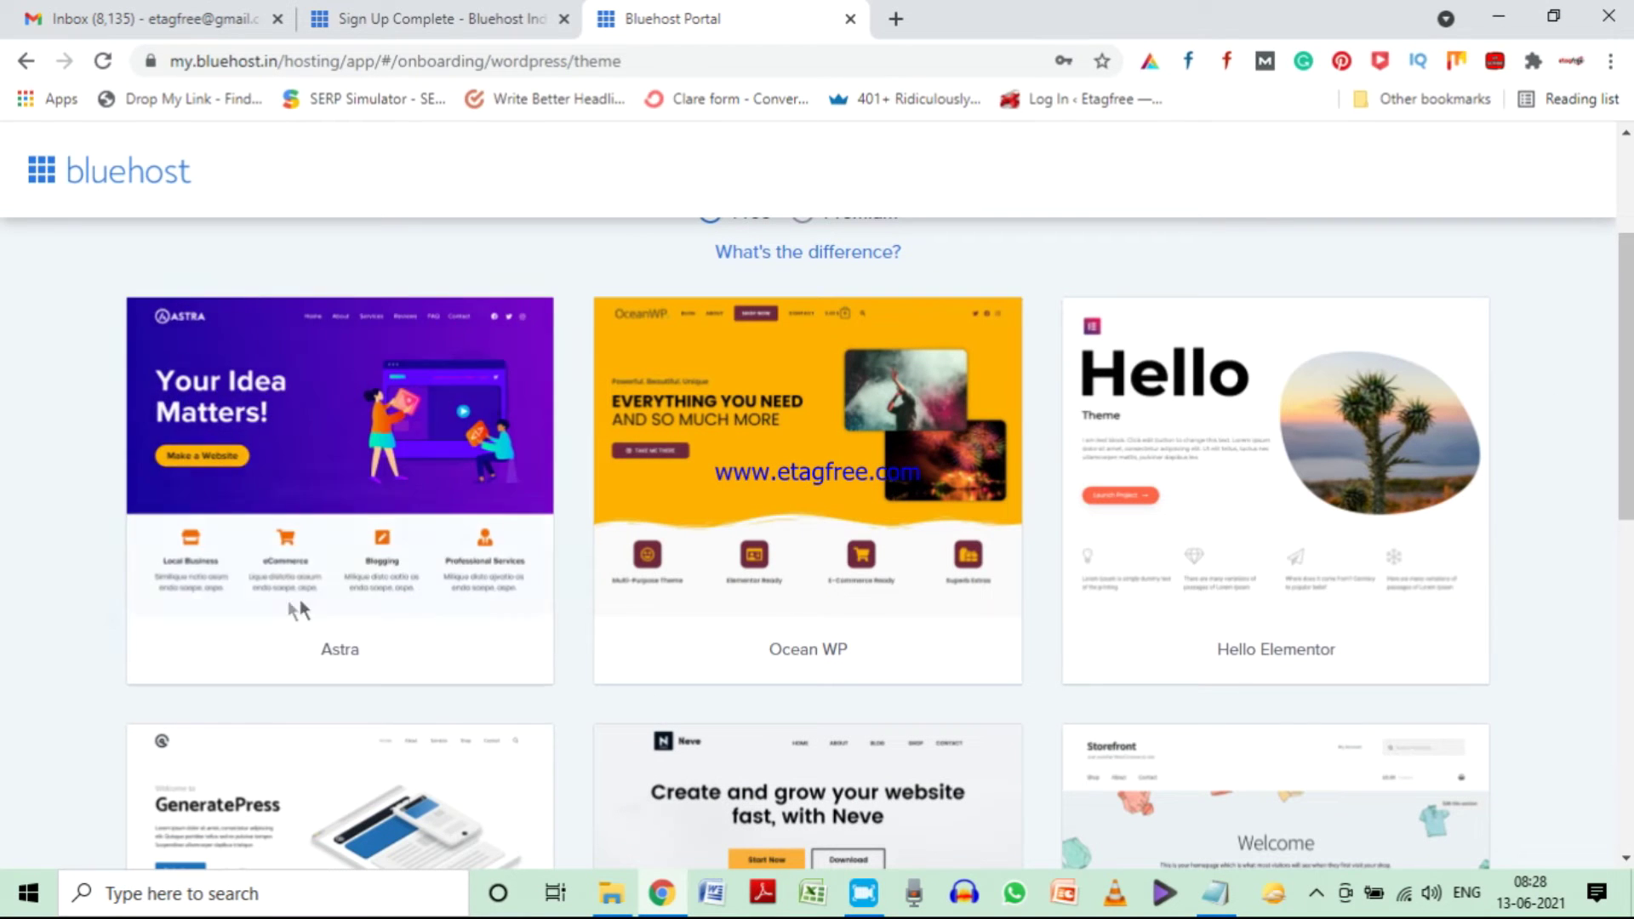
mouse_move(300, 507)
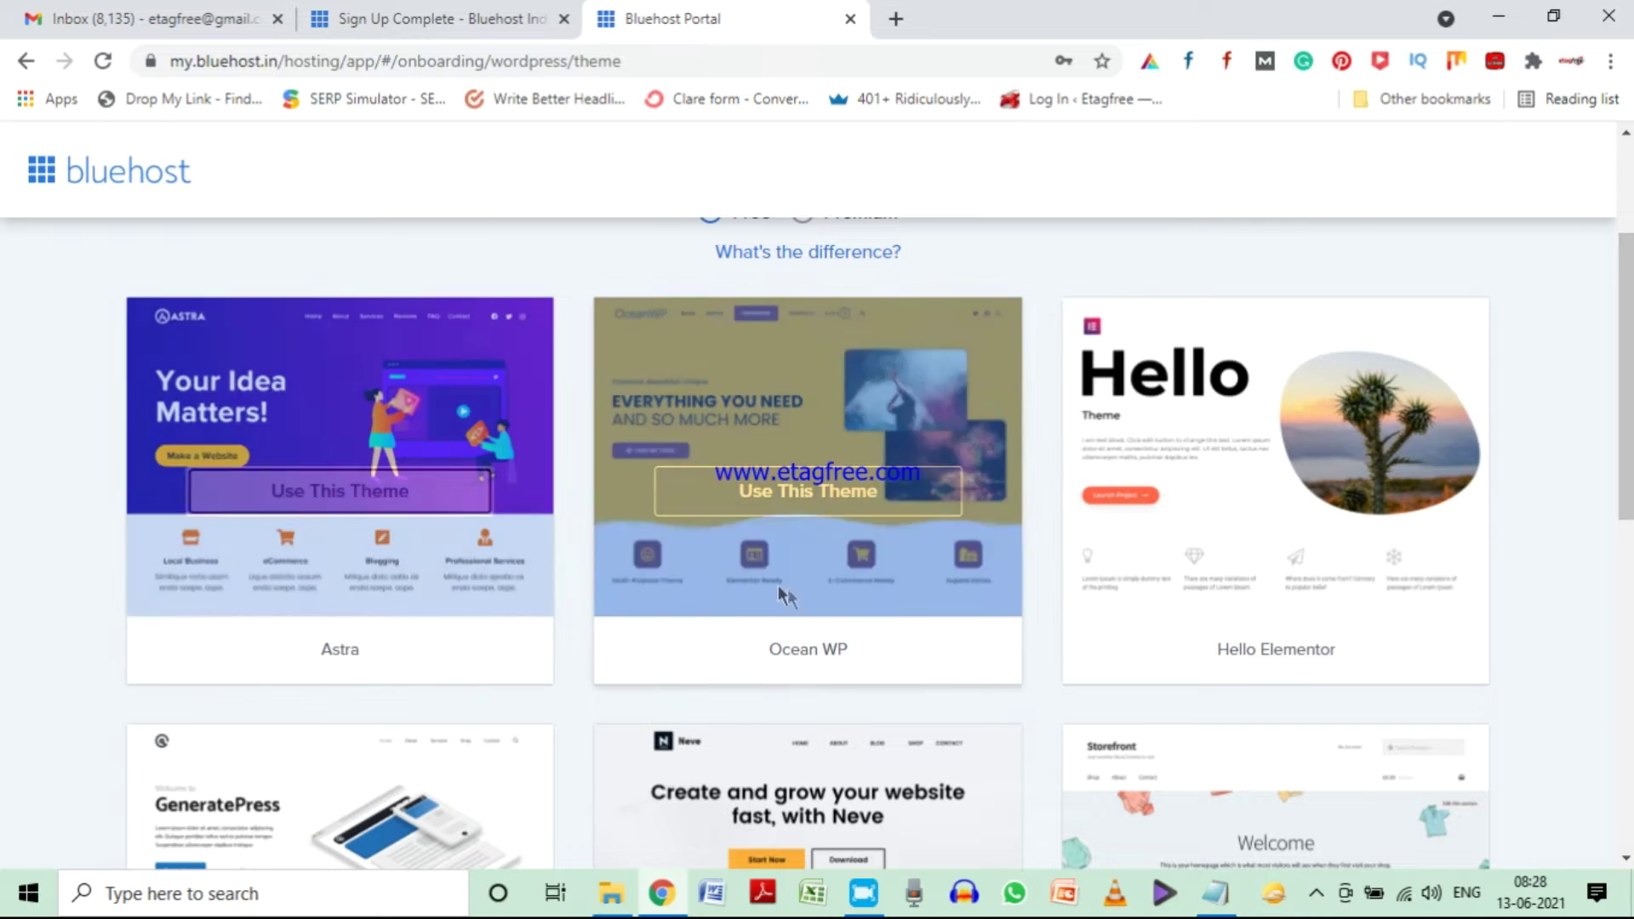
left_click(790, 595)
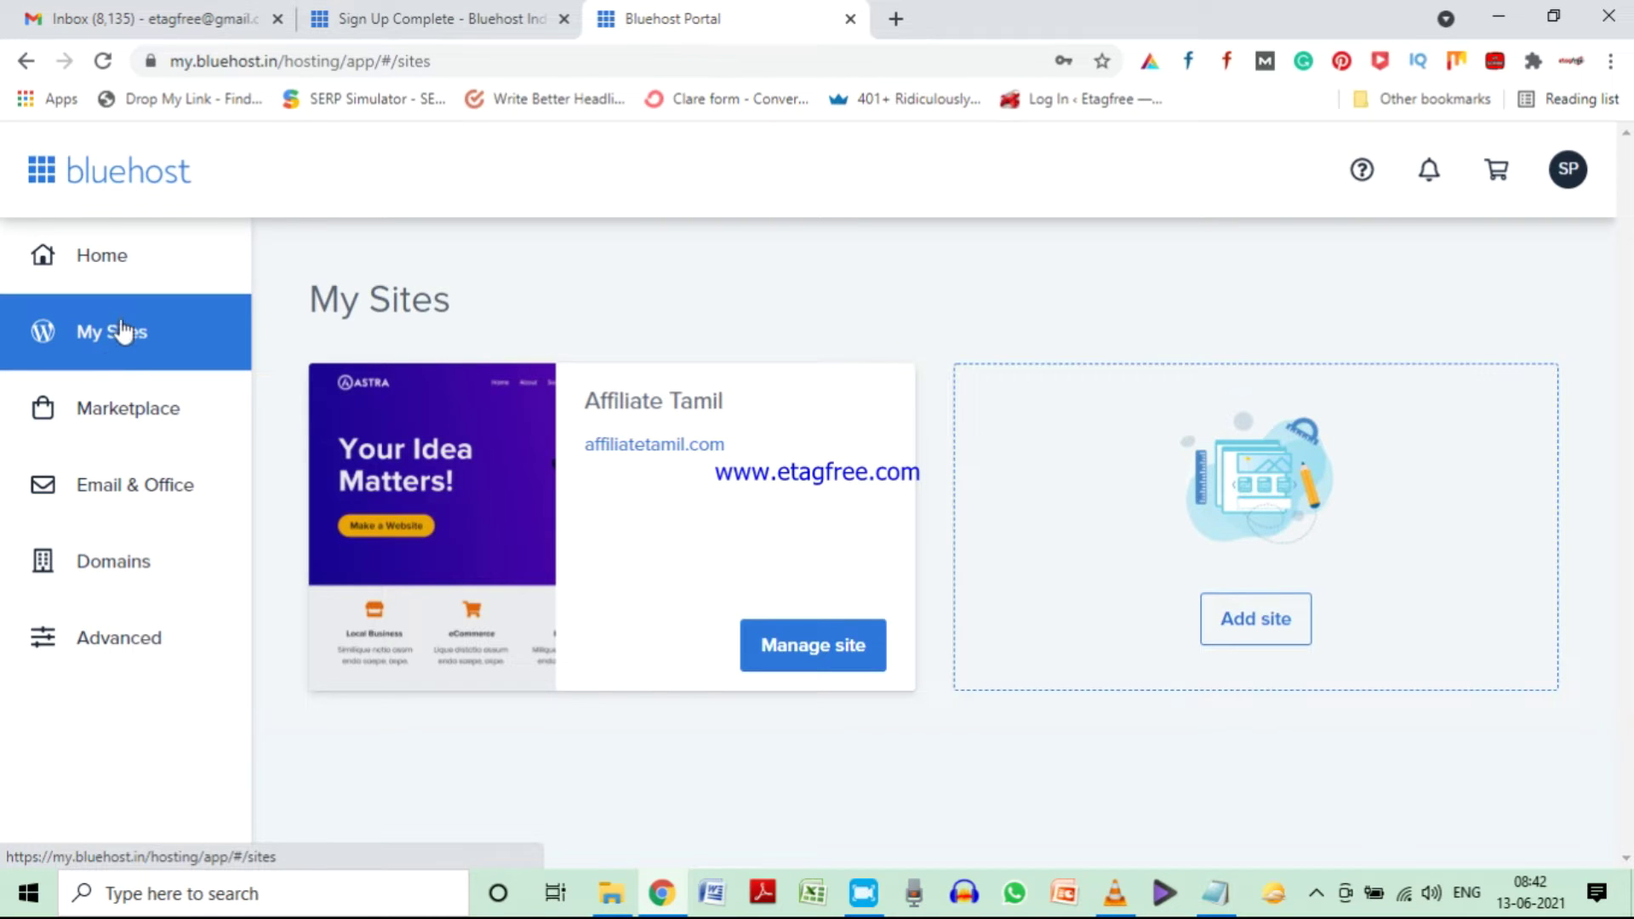
- Open the management page of the Affiliate Tamil site and go to its settings
left_click(821, 657)
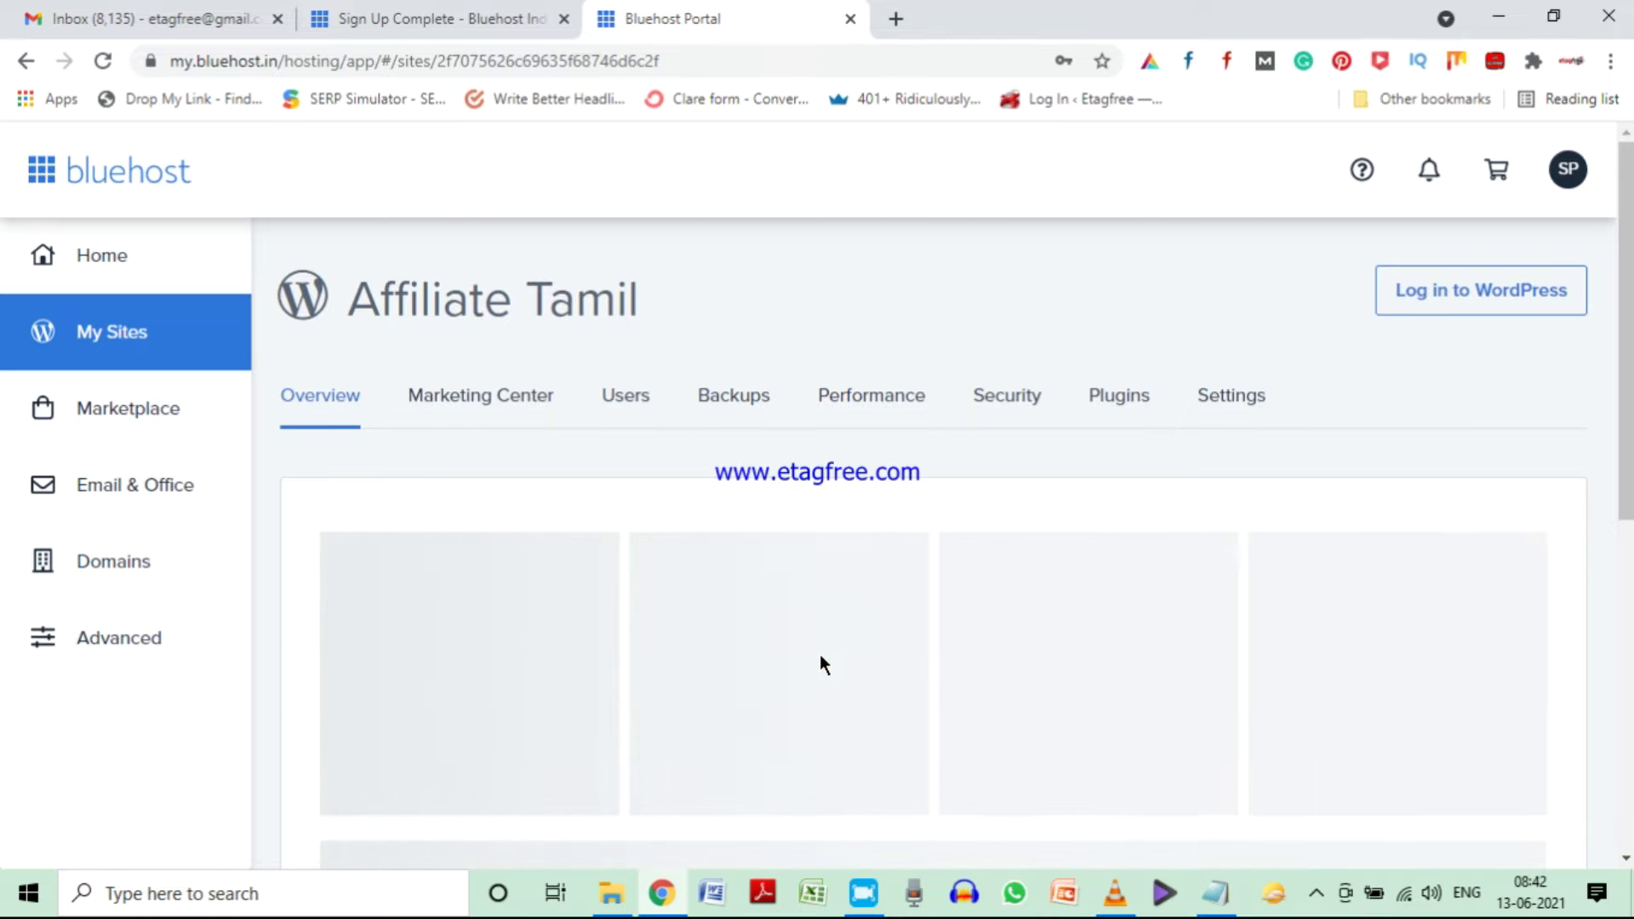
left_click(819, 655)
left_click(819, 655)
left_click(820, 656)
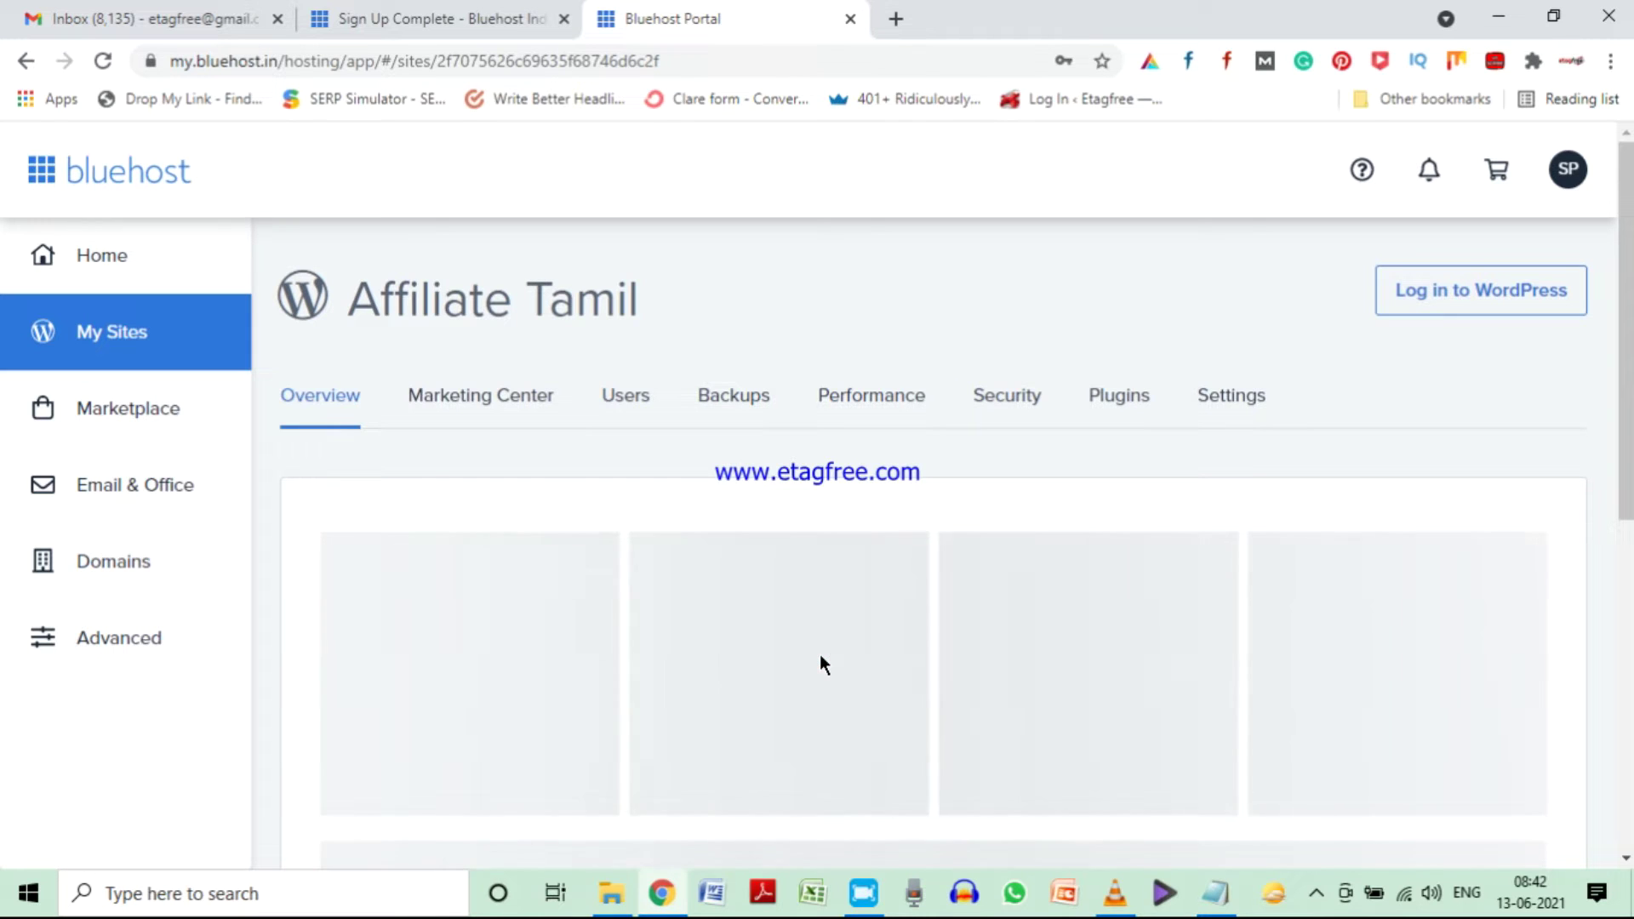
left_click(821, 656)
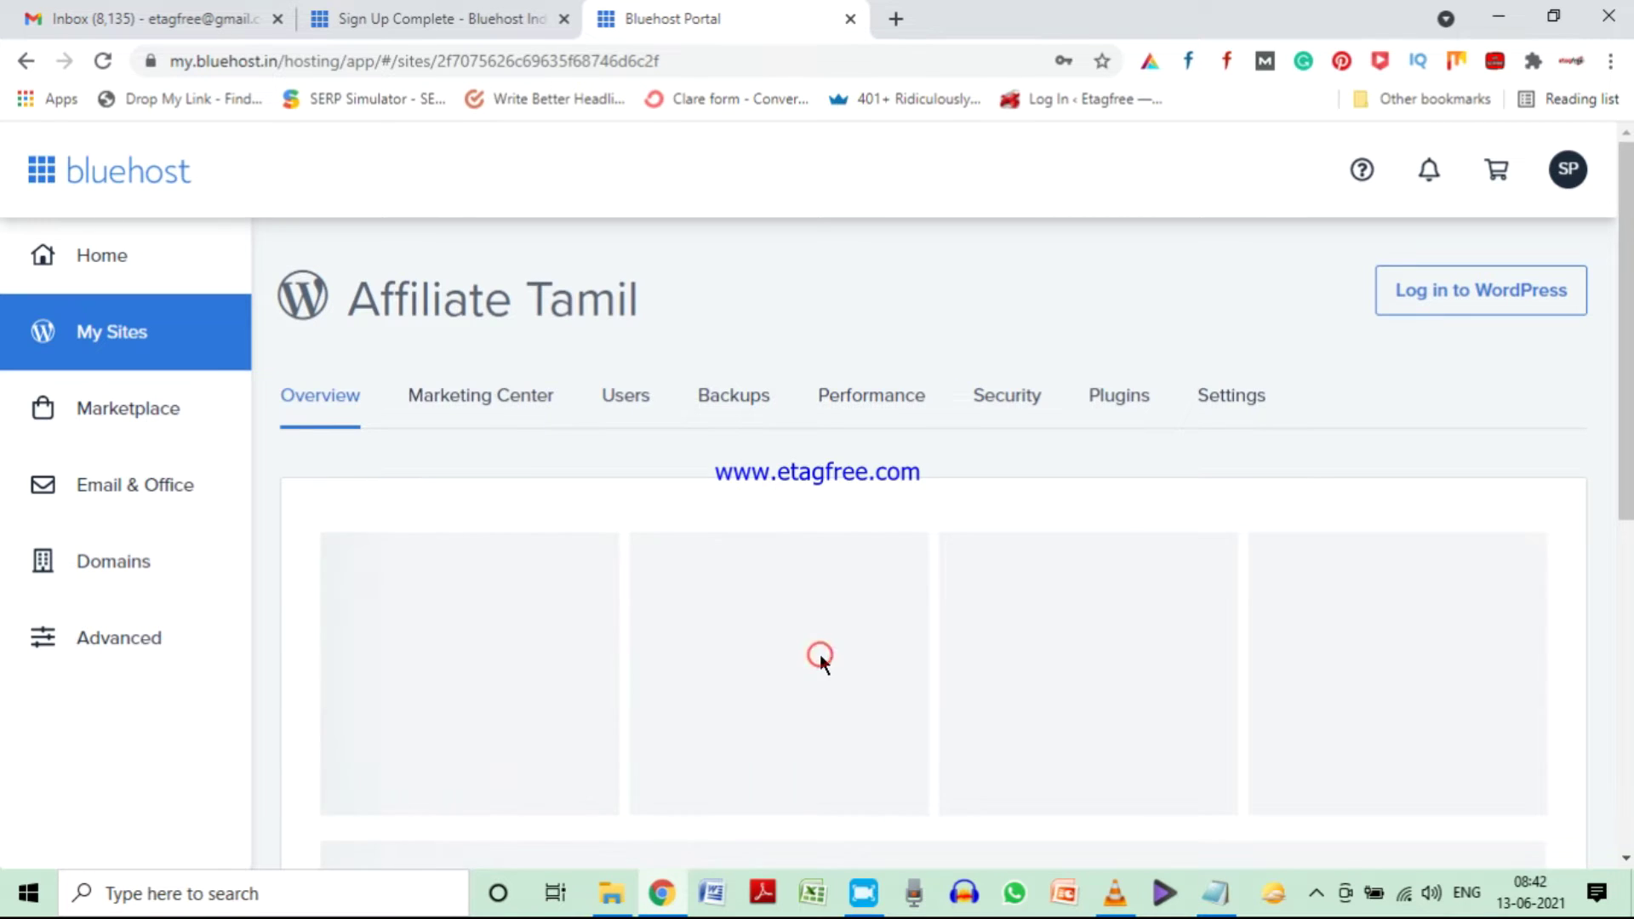
left_click(819, 655)
left_click(1230, 400)
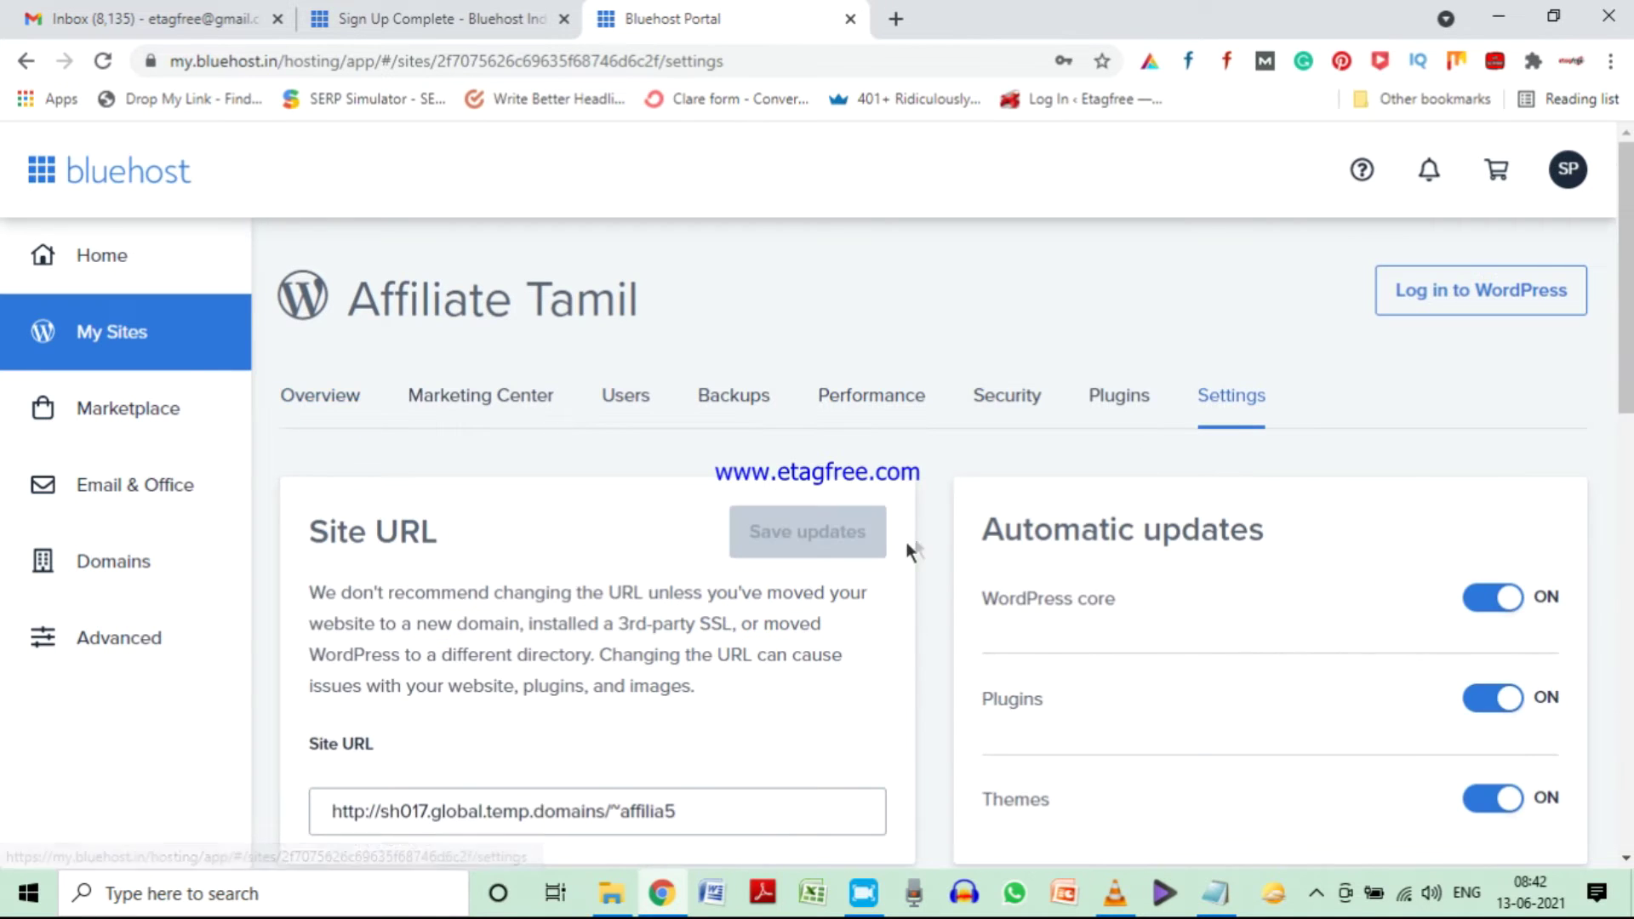
- Back up the current Site URL by copying it into the Bluehost installation file in Notepad, and save the file
scroll(907, 543, "down", 3)
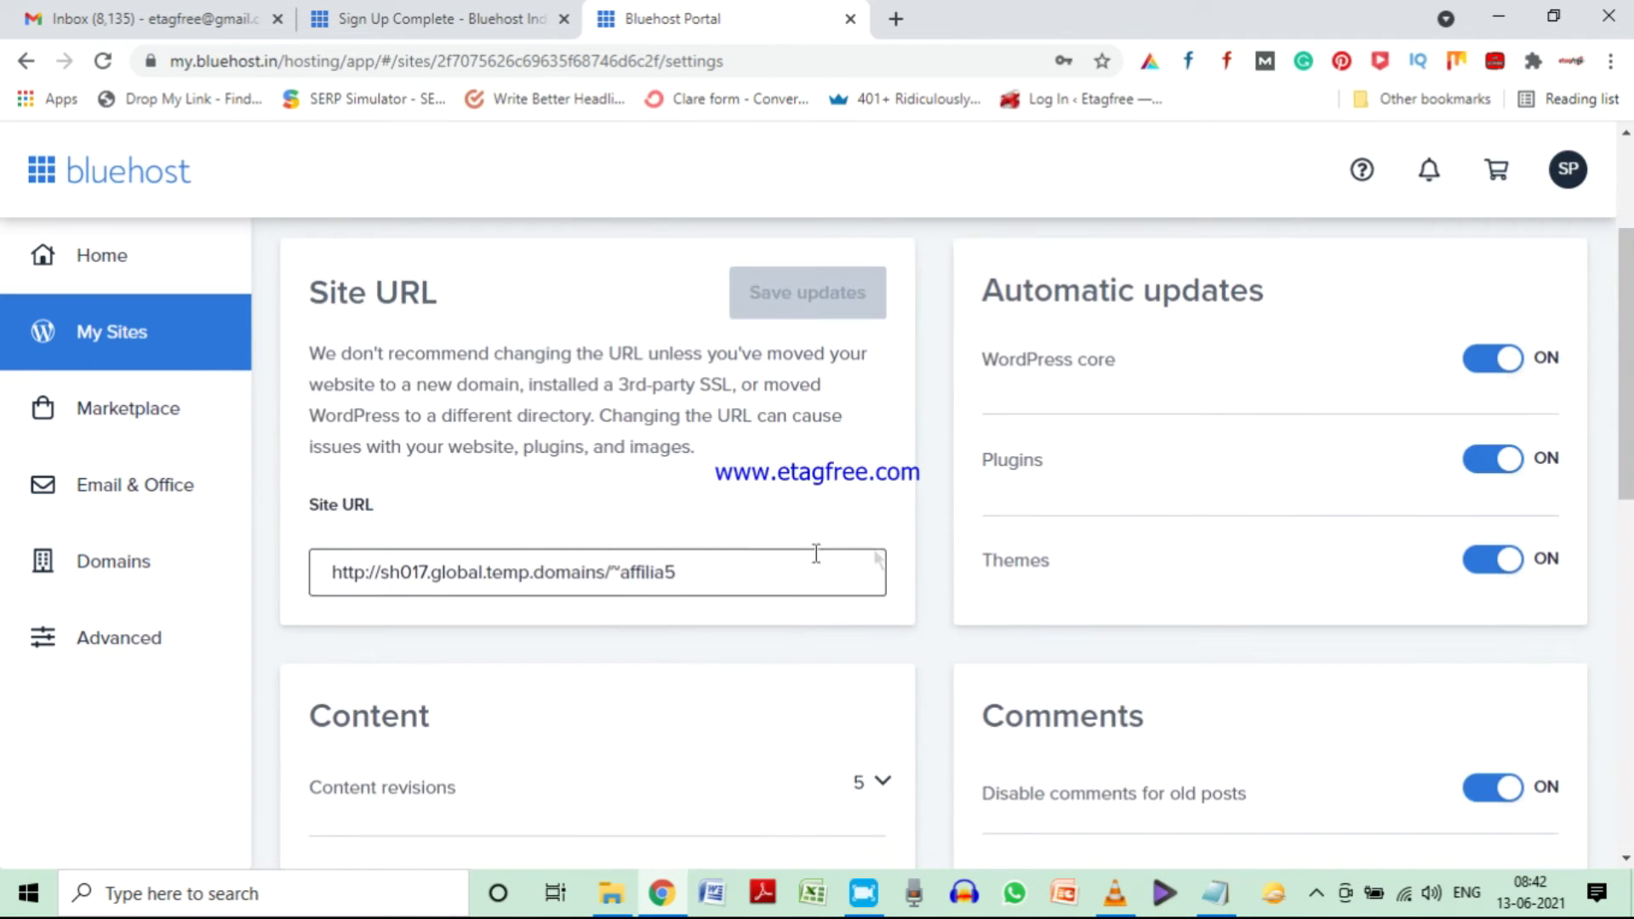
left_click(1217, 889)
key("alt+Tab")
left_click_drag(695, 574, 317, 579)
key("ctrl+c")
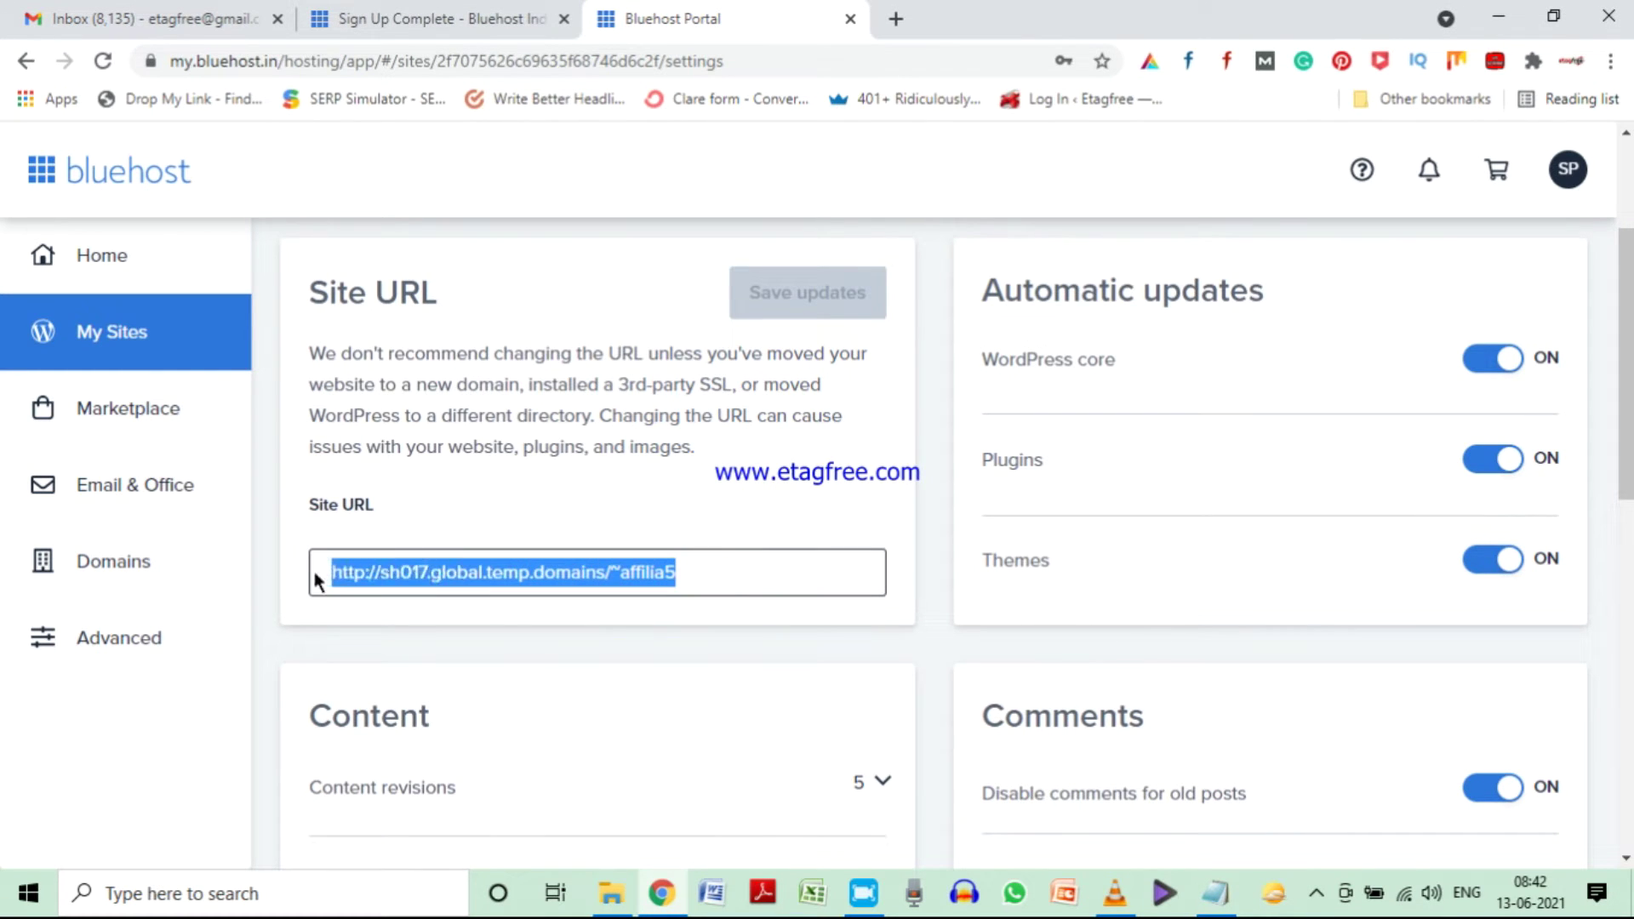
left_click(1233, 815)
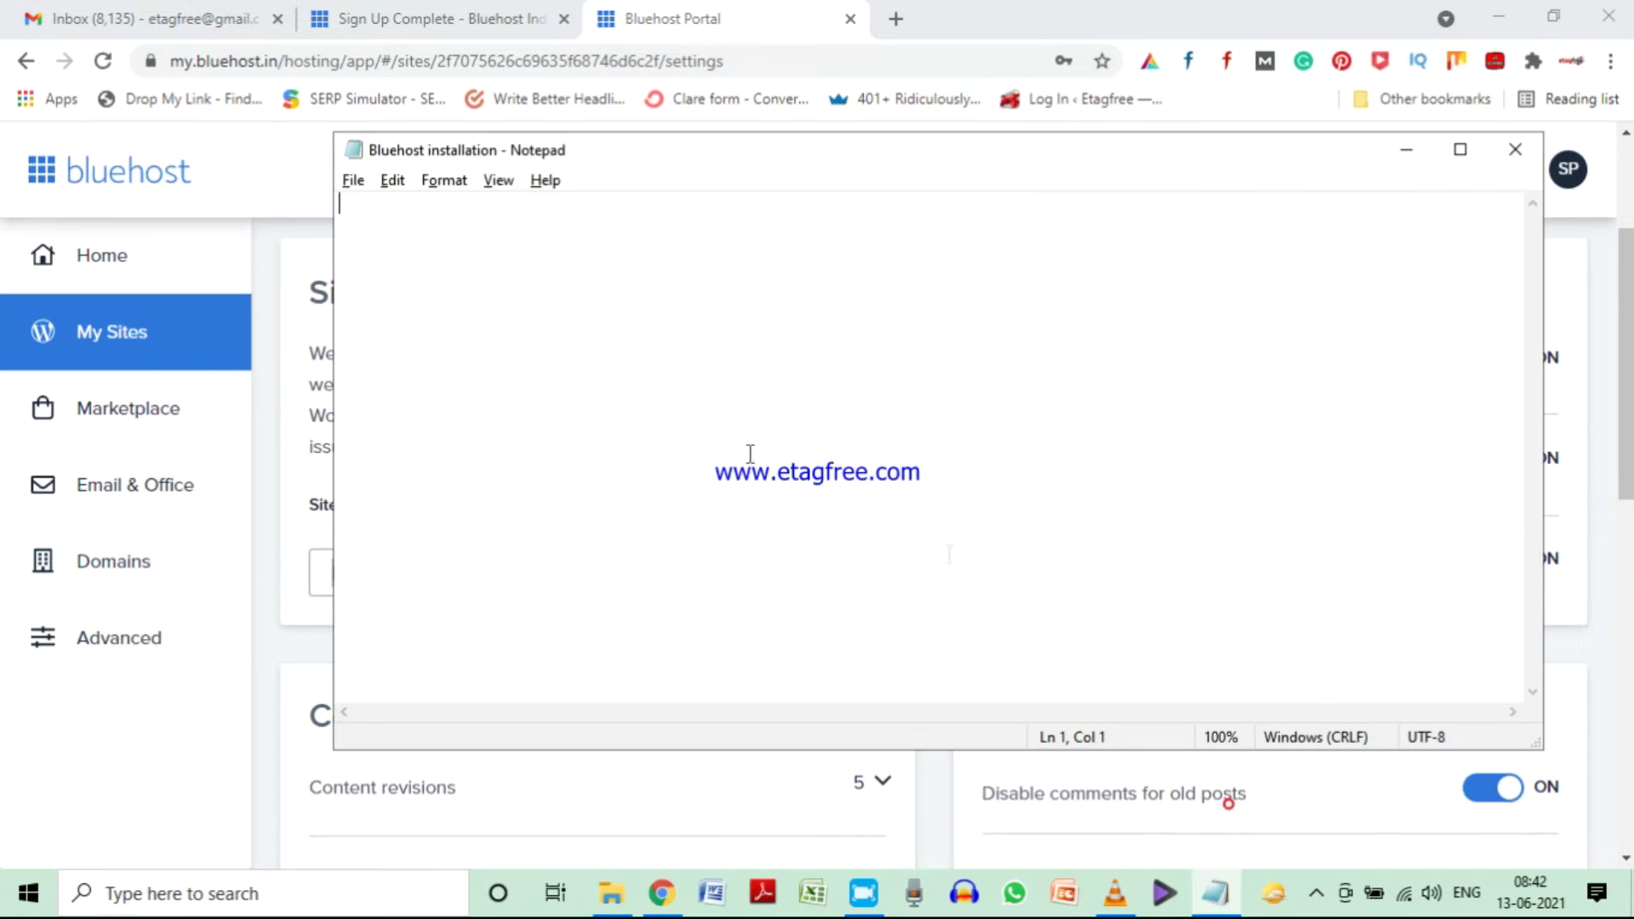
key("ctrl+v")
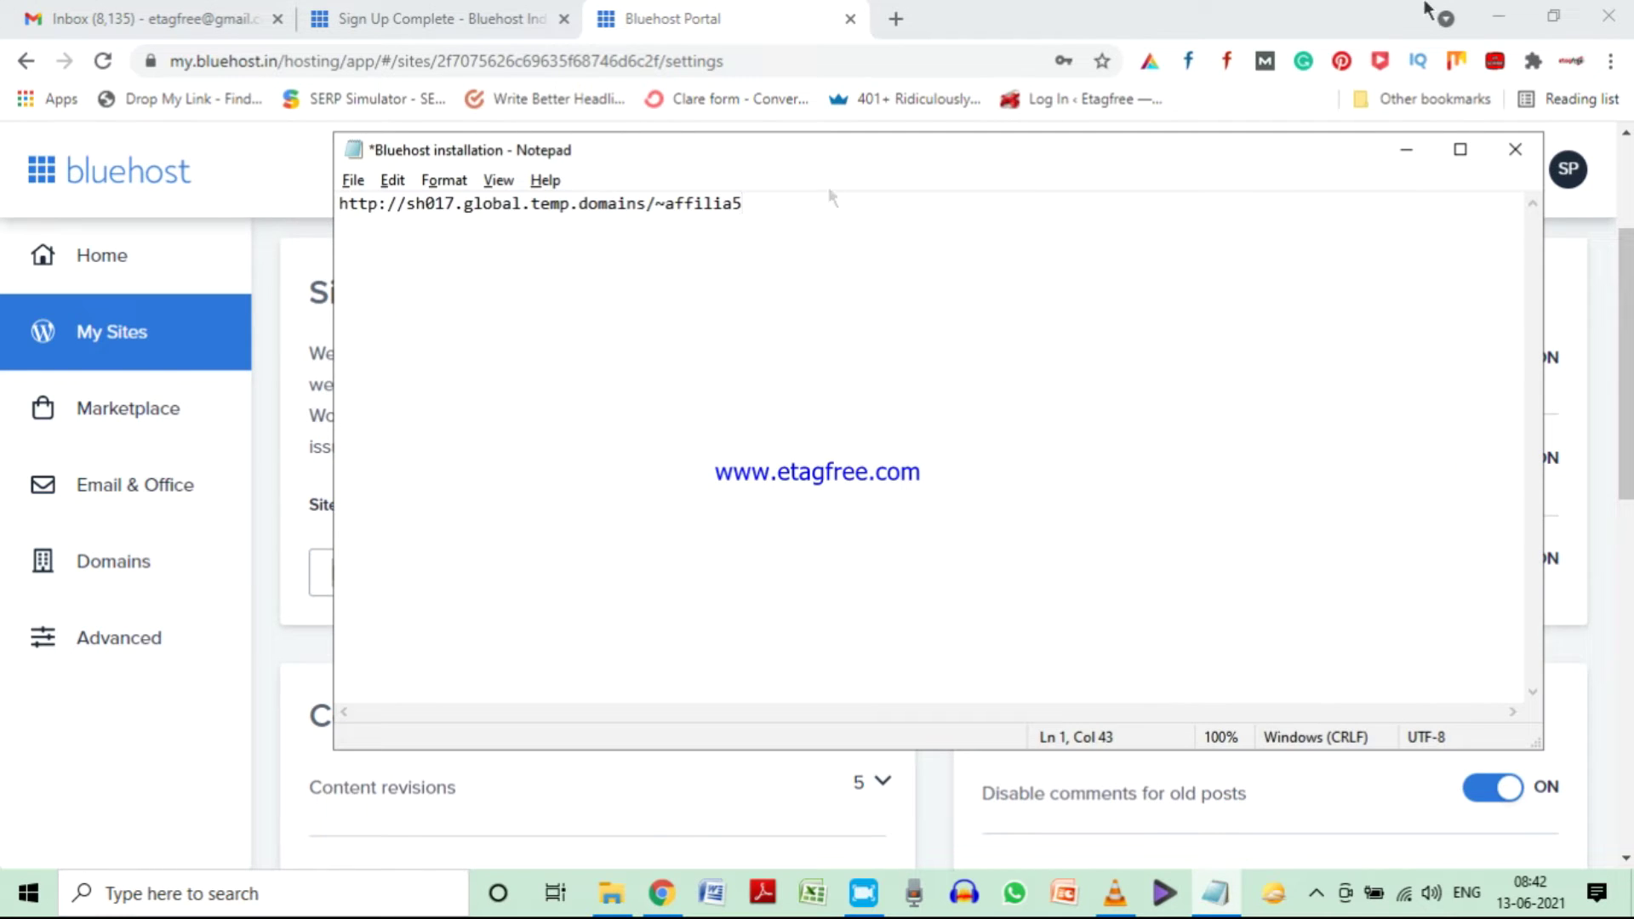
key("ctrl+s")
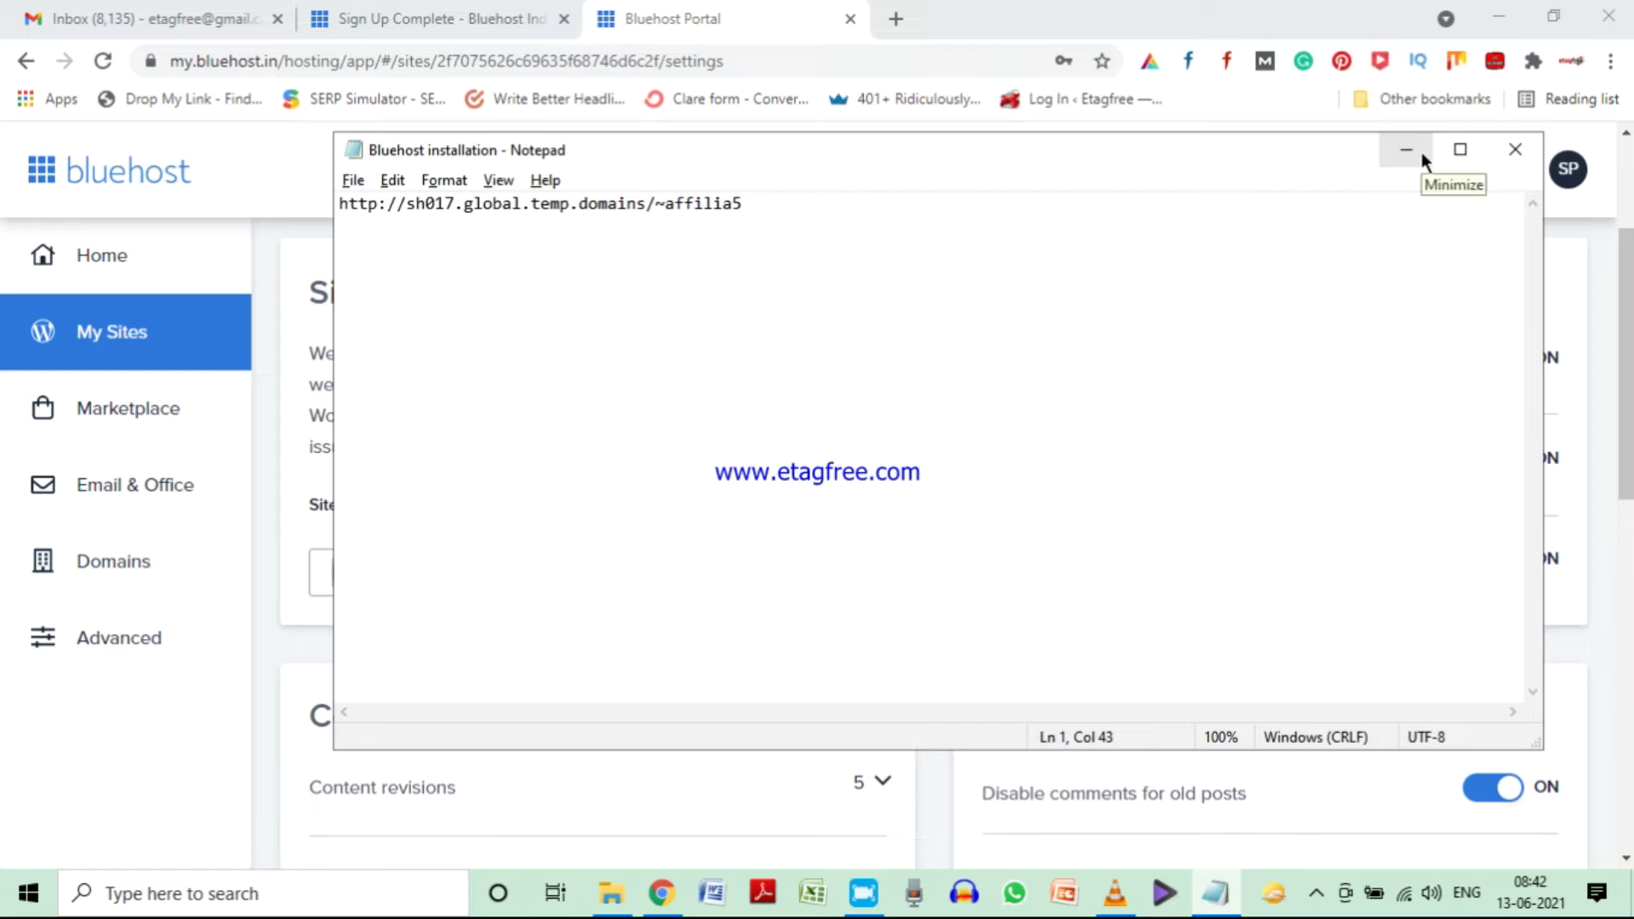
left_click(1406, 149)
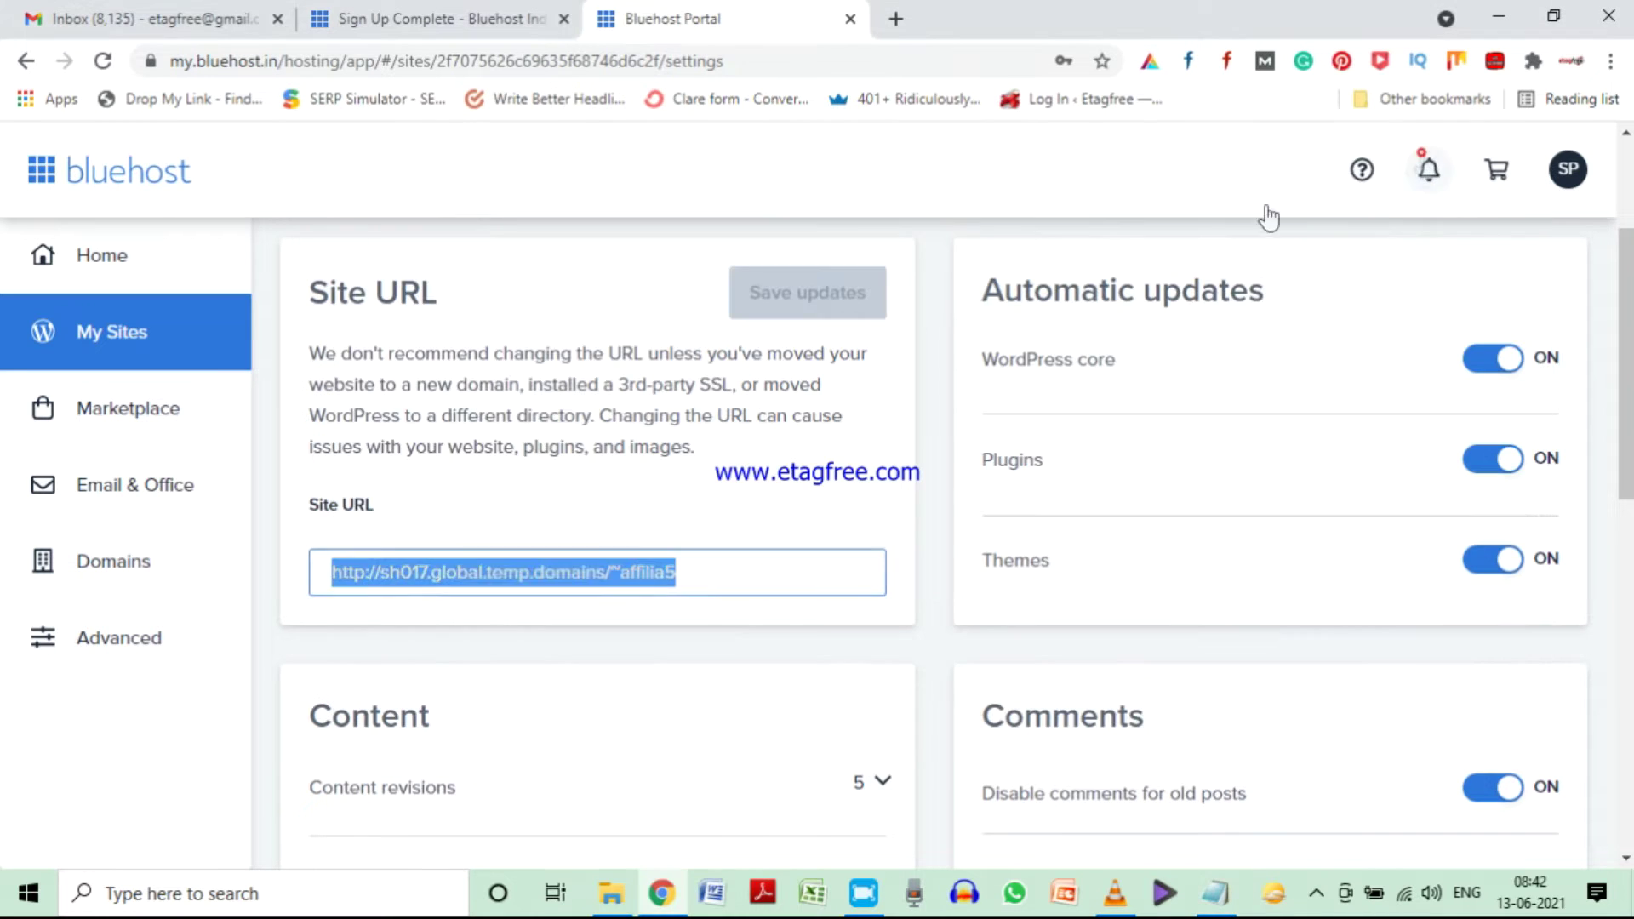
left_click(402, 579)
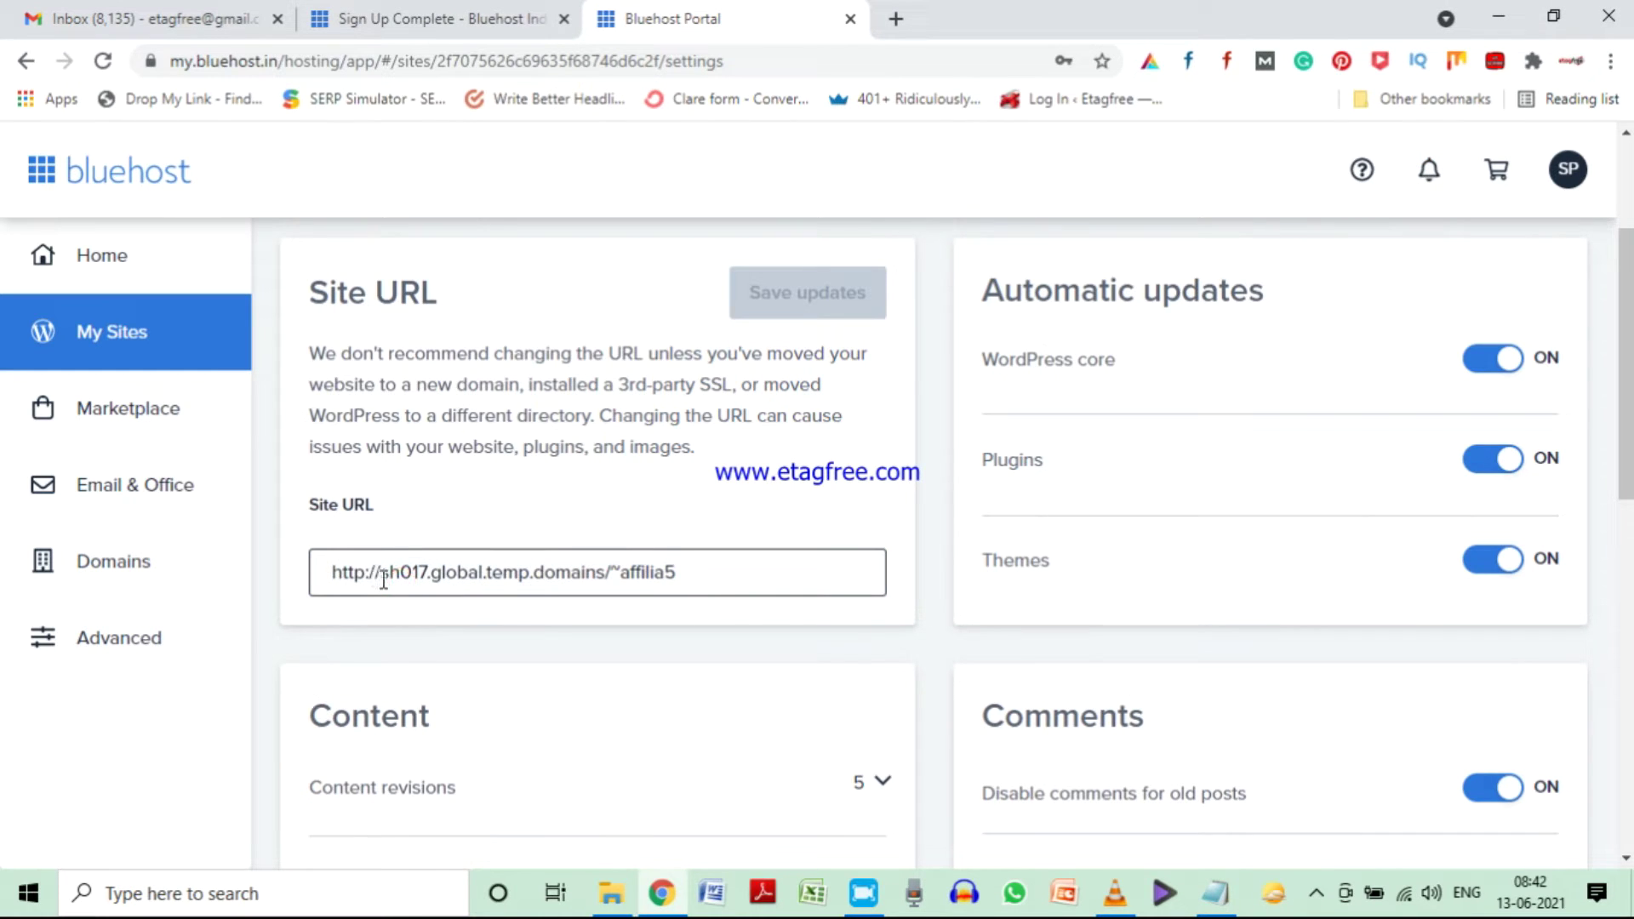
left_click_drag(383, 578, 729, 577)
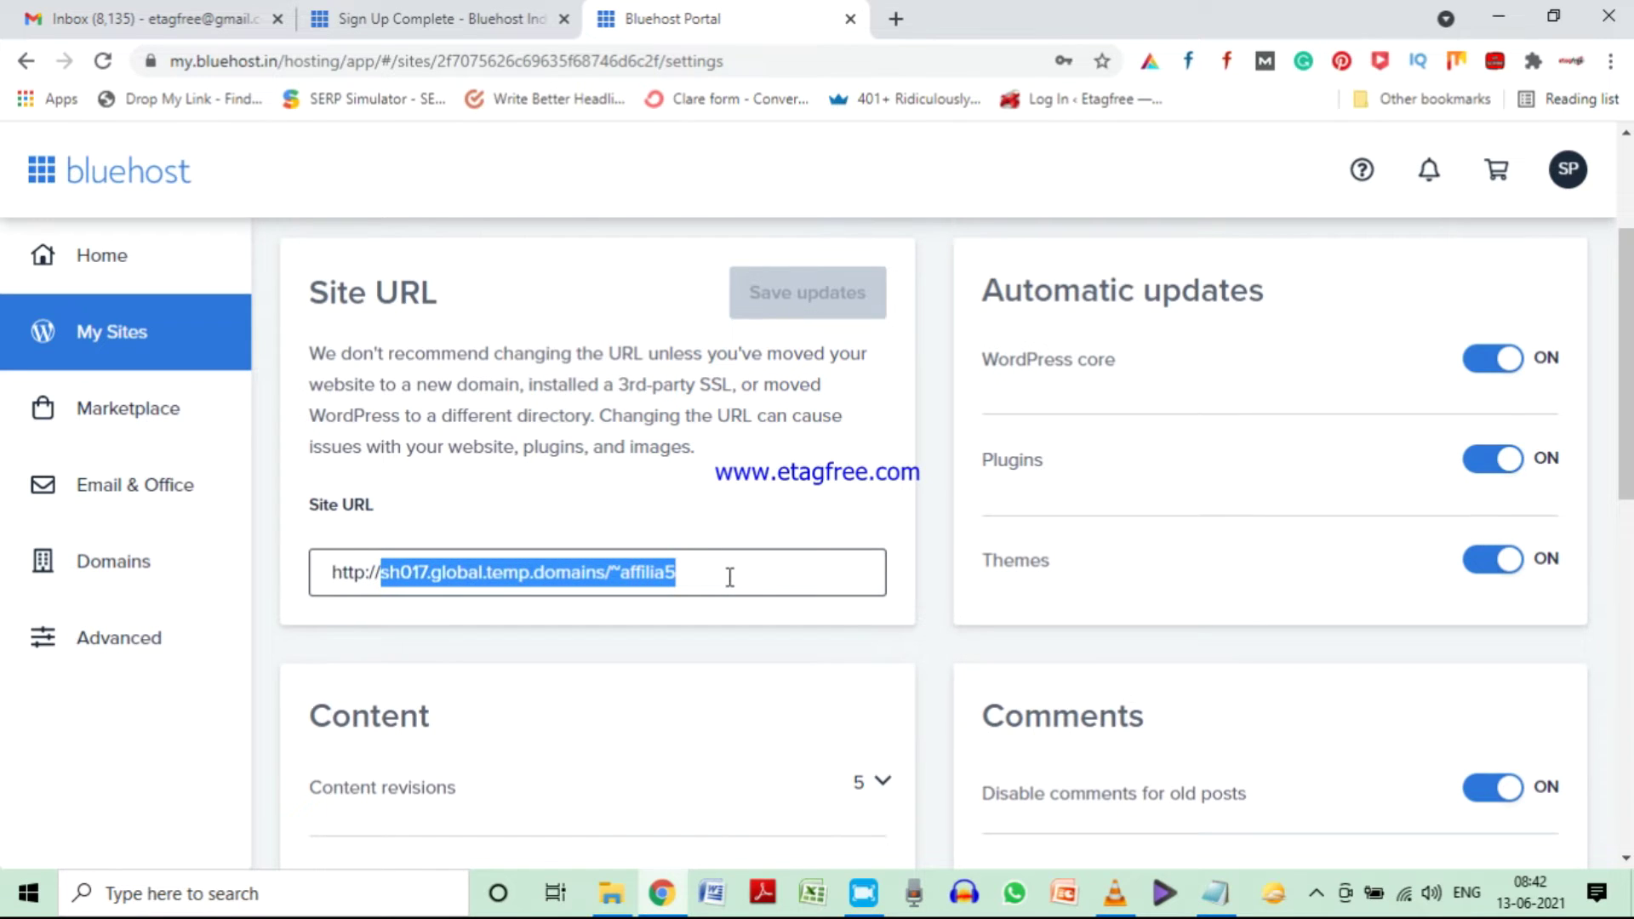
type("affiliatetamil.com/")
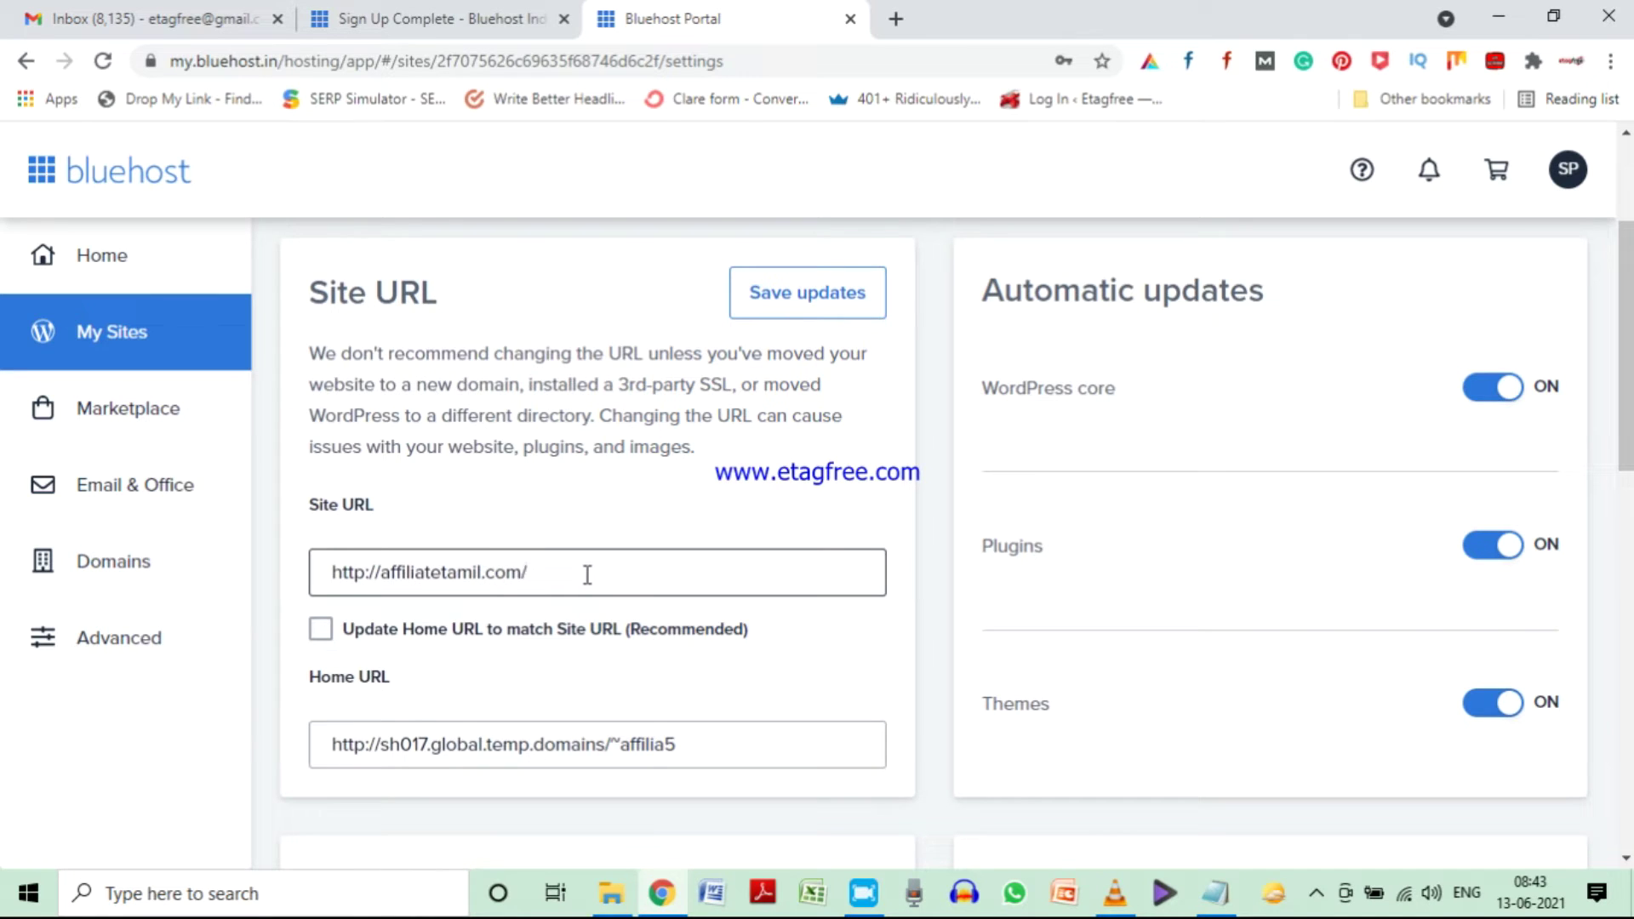
left_click(321, 629)
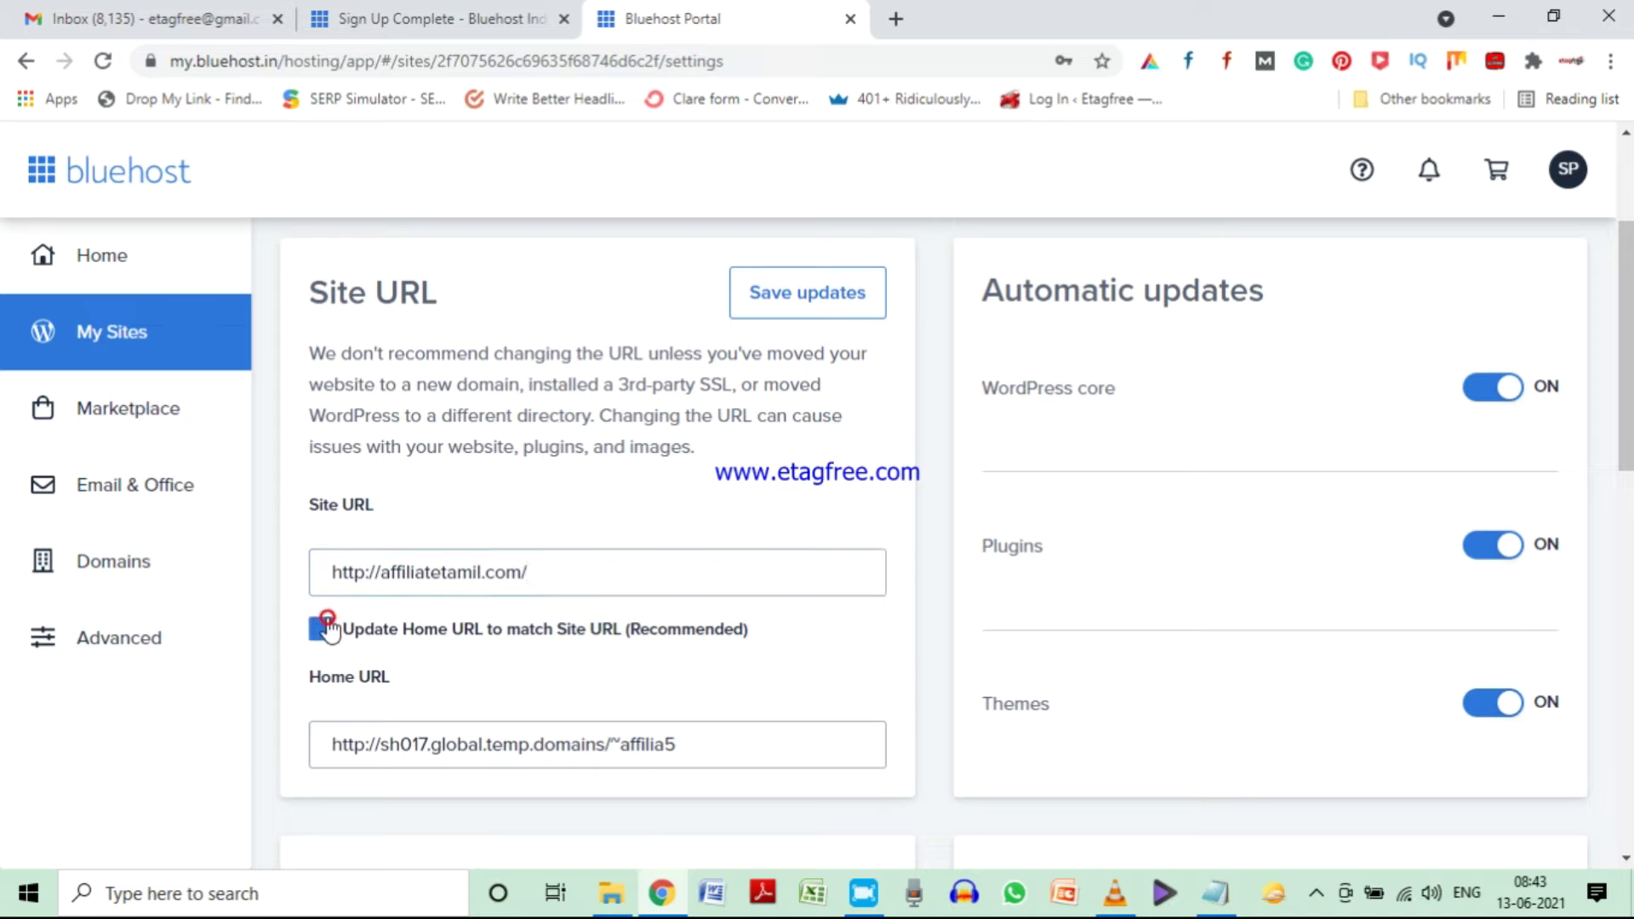
left_click(832, 298)
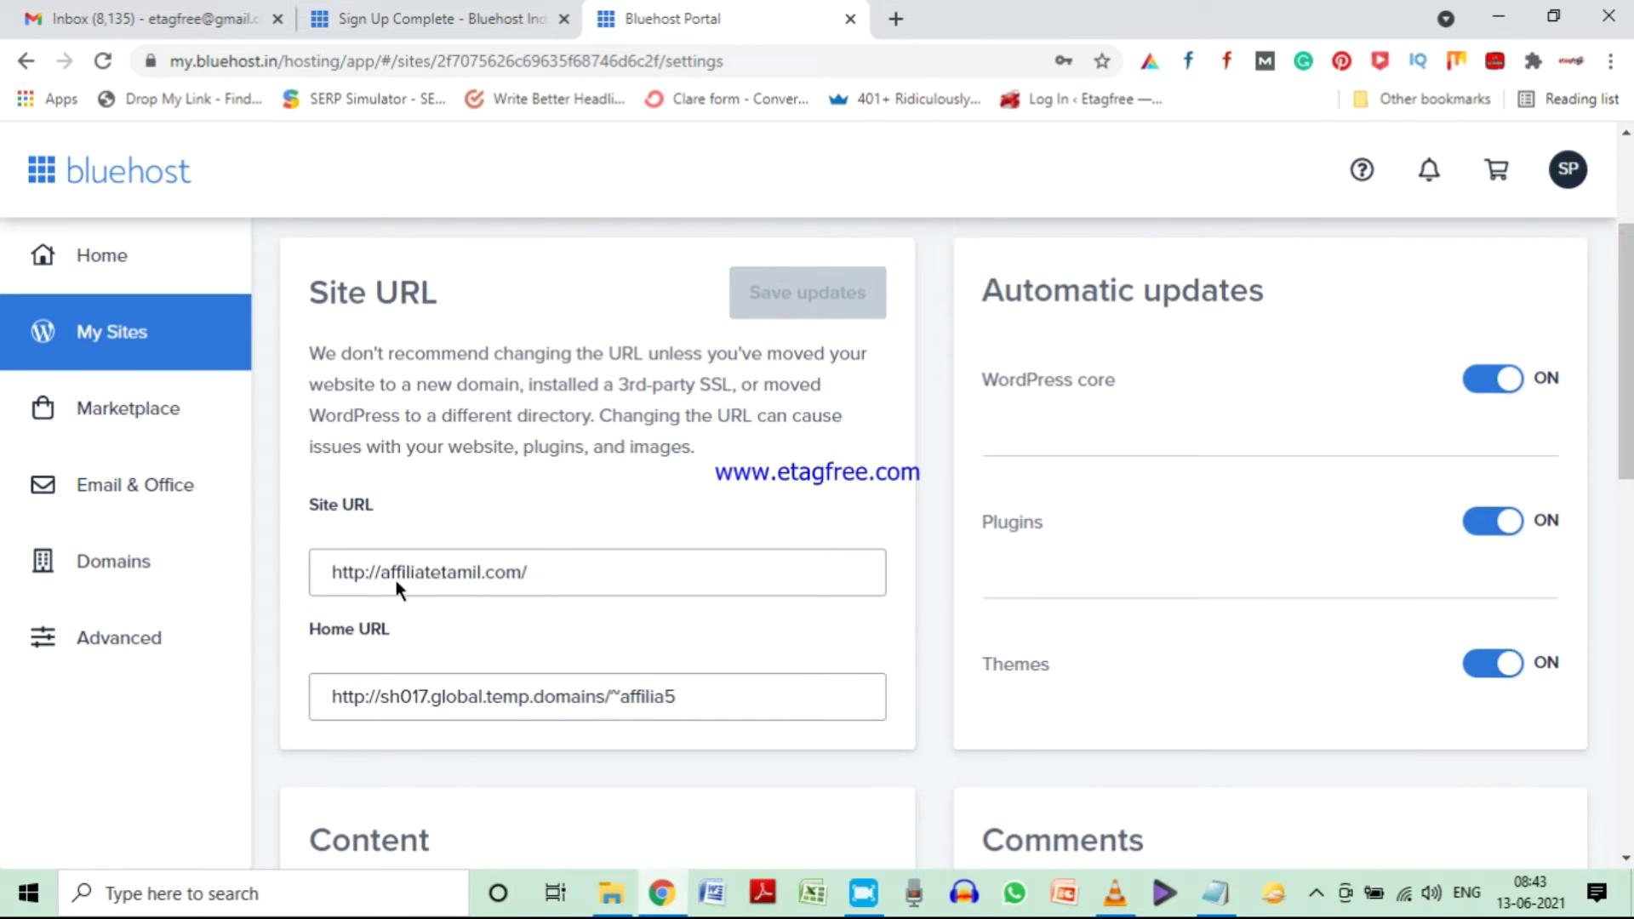
- Return to the hosting home page and log into WordPress for the Affiliate Tamil site
left_click(102, 255)
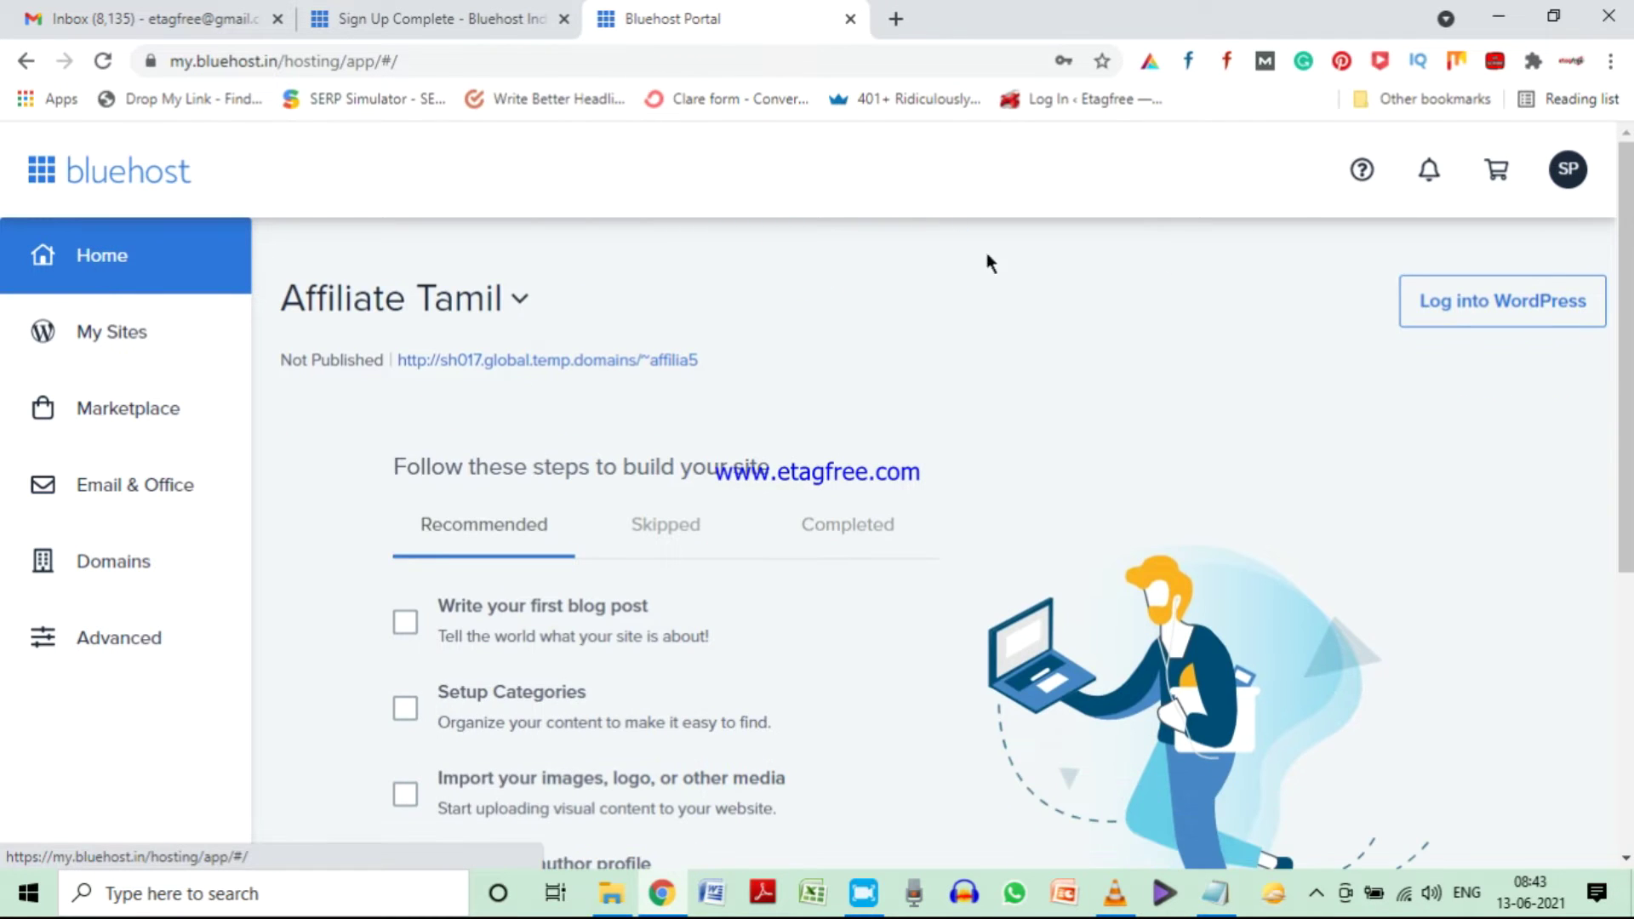
left_click(102, 260)
left_click(110, 262)
left_click(1567, 308)
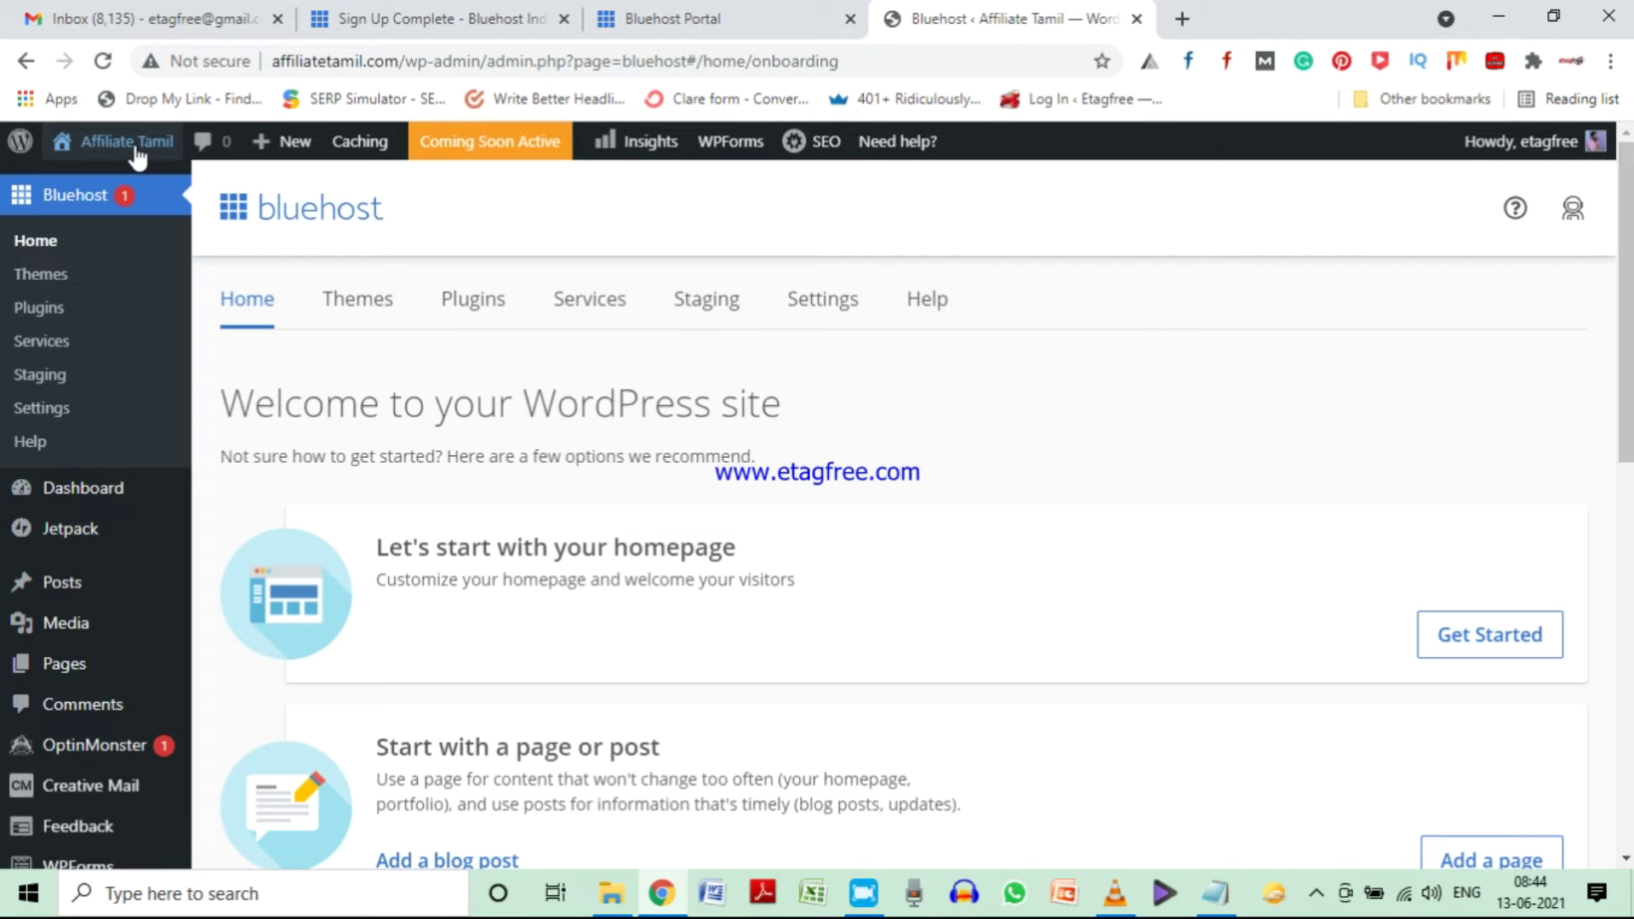
- Open the front end of the Affiliate Tamil site in a new browser tab and view it
mouse_move(136, 155)
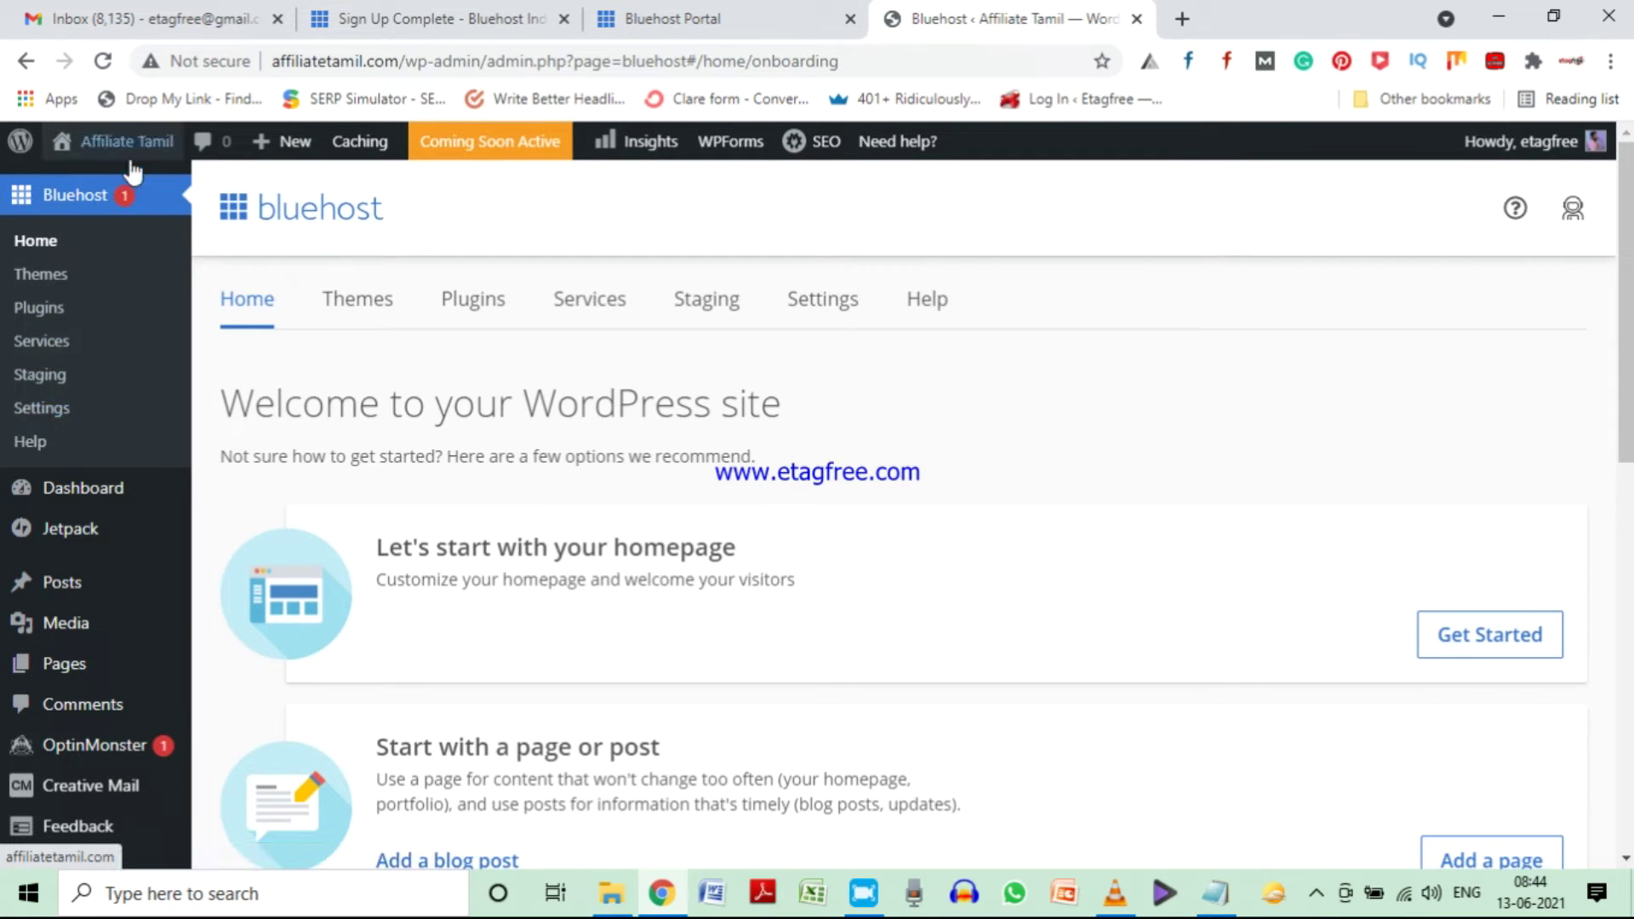
right_click(93, 196)
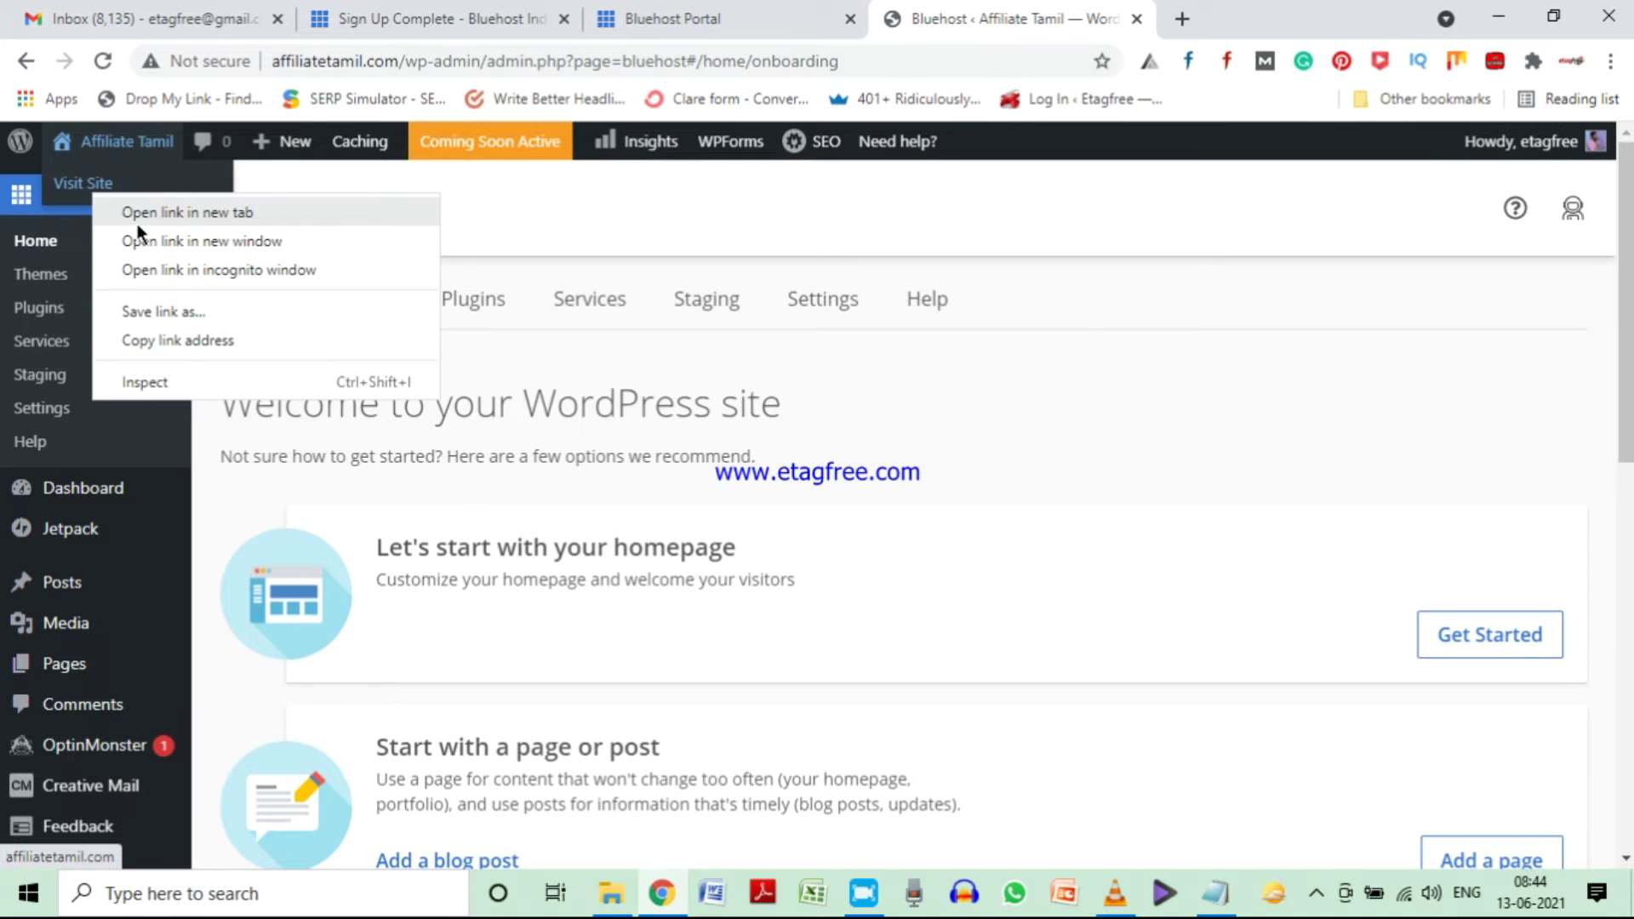
left_click(136, 221)
left_click(1177, 12)
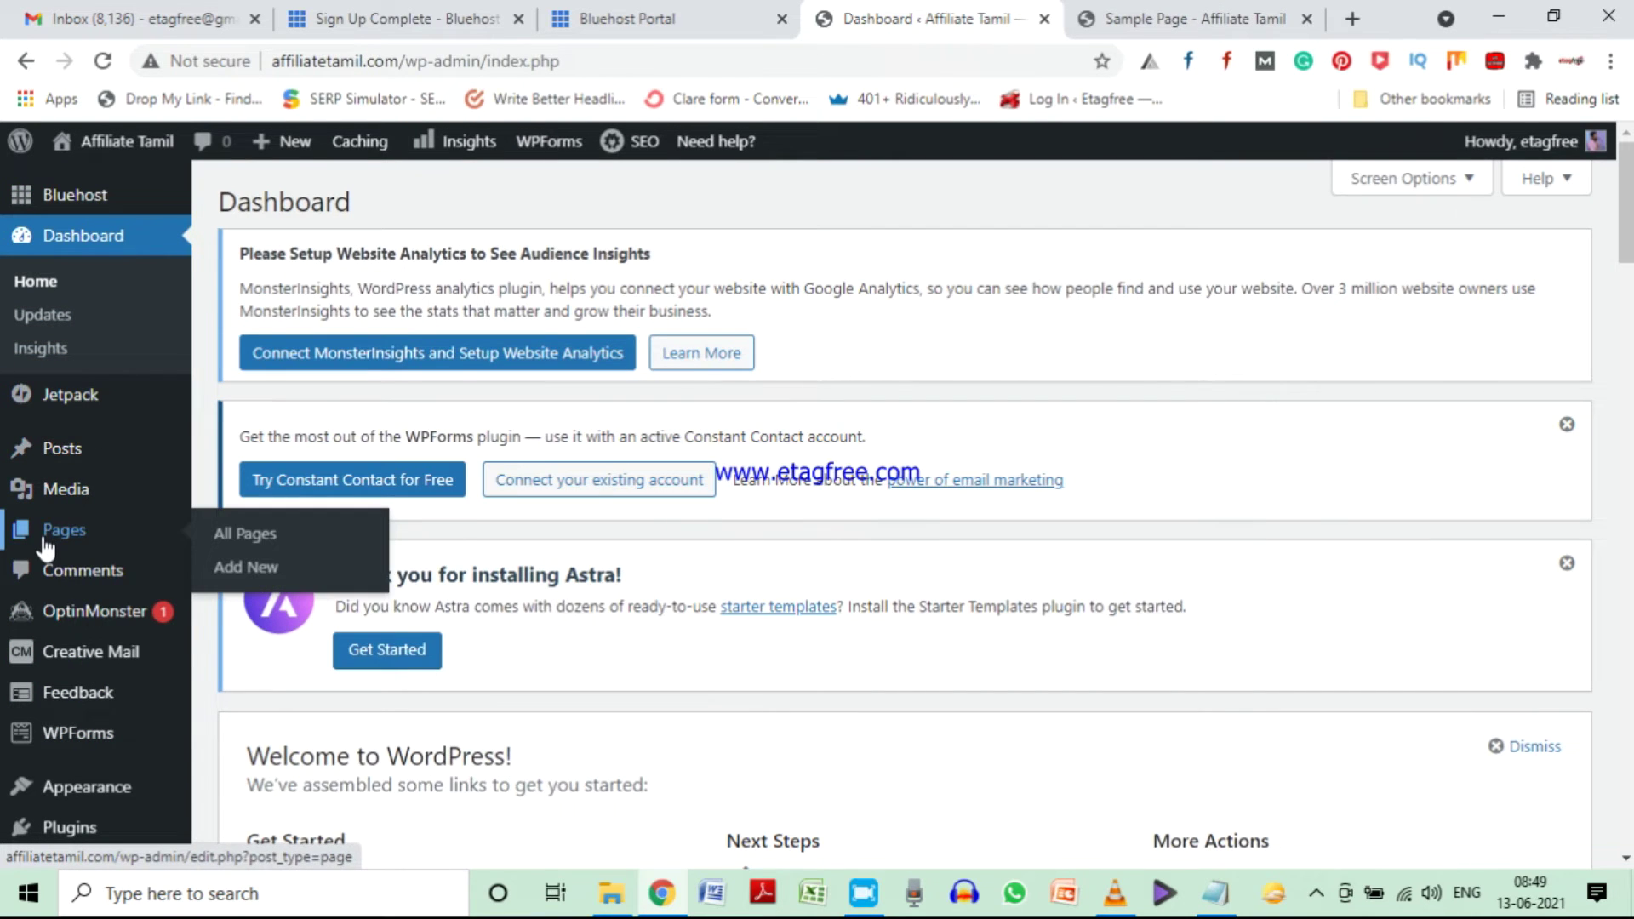
- Add a new WordPress page titled Home, dismissing the block editor welcome guide, and publish it
left_click(44, 537)
scroll(514, 624, "down", 5)
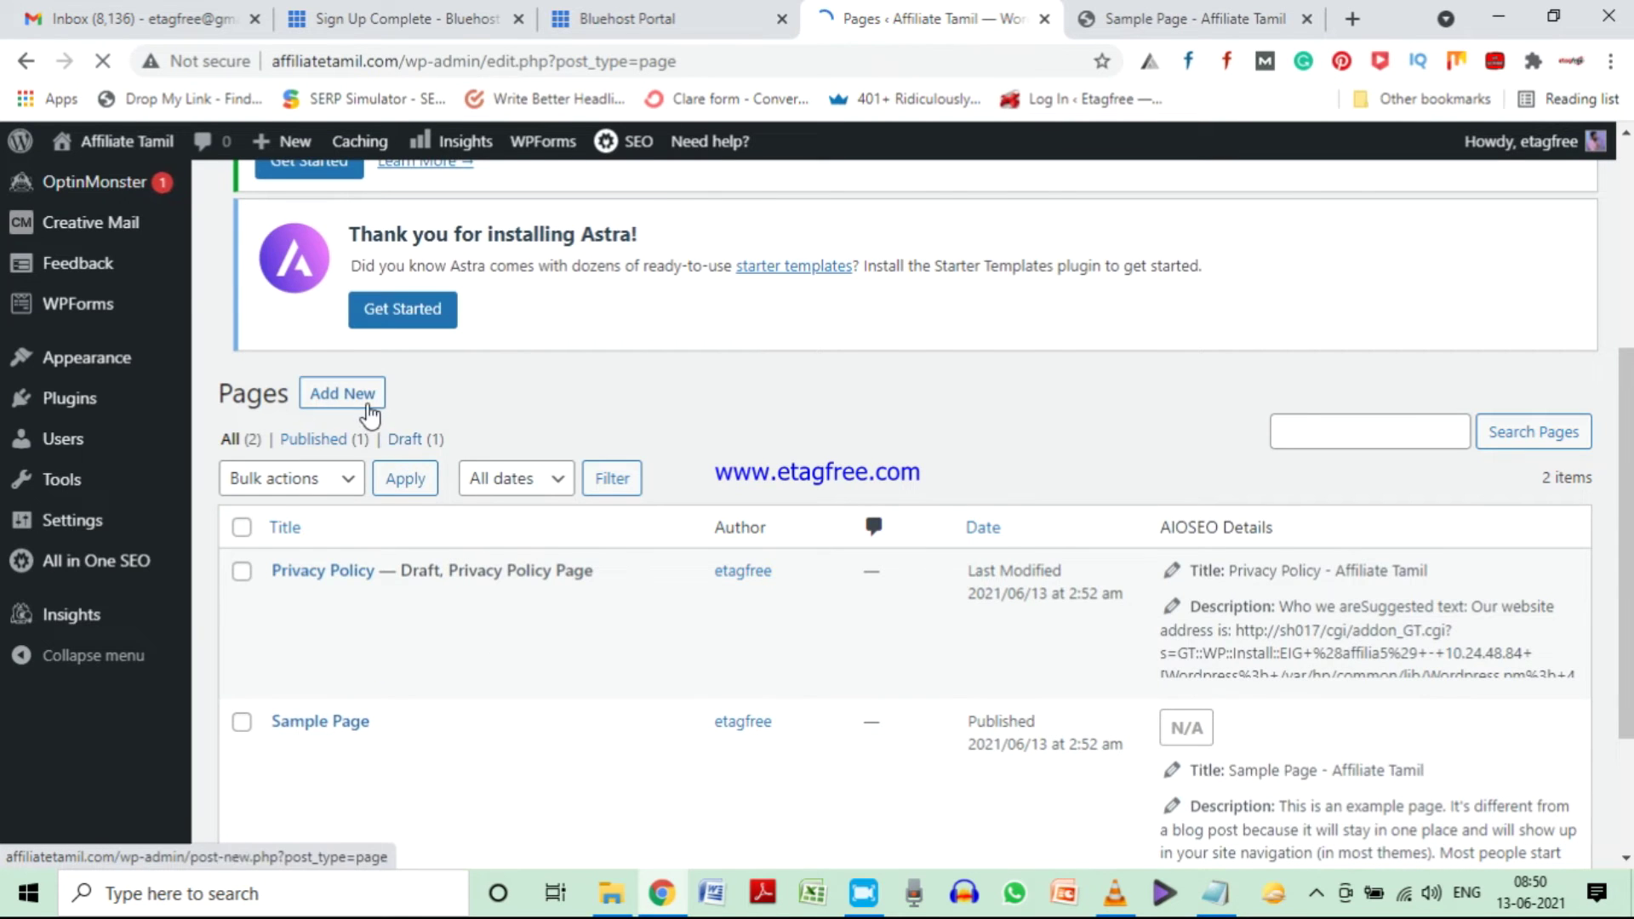
left_click(368, 408)
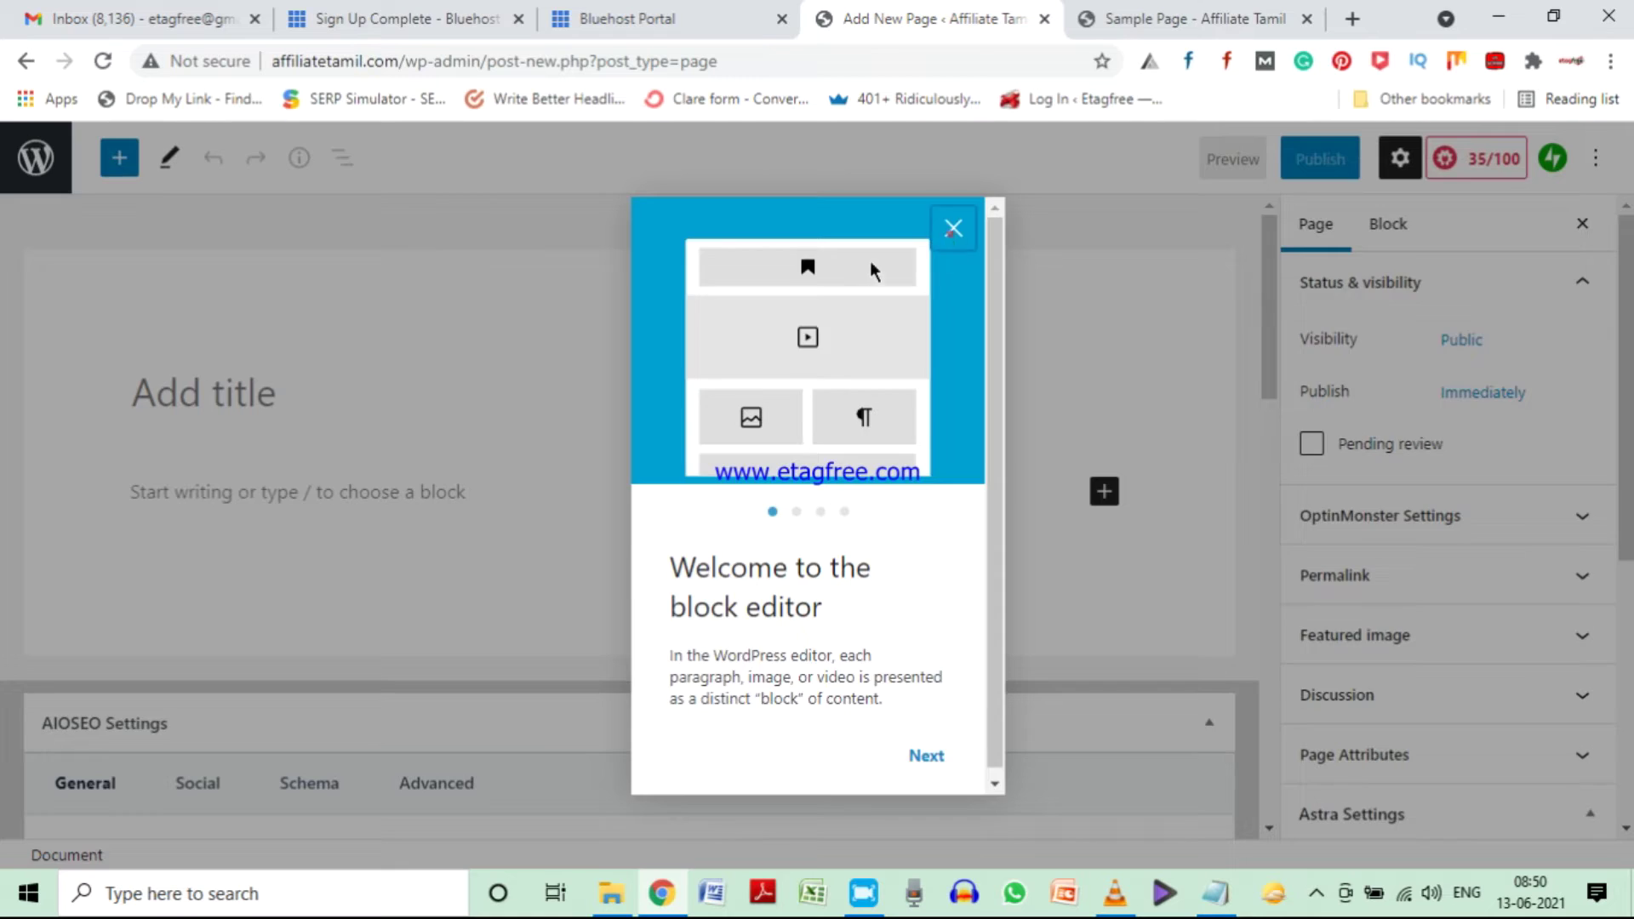
left_click(952, 228)
left_click(263, 404)
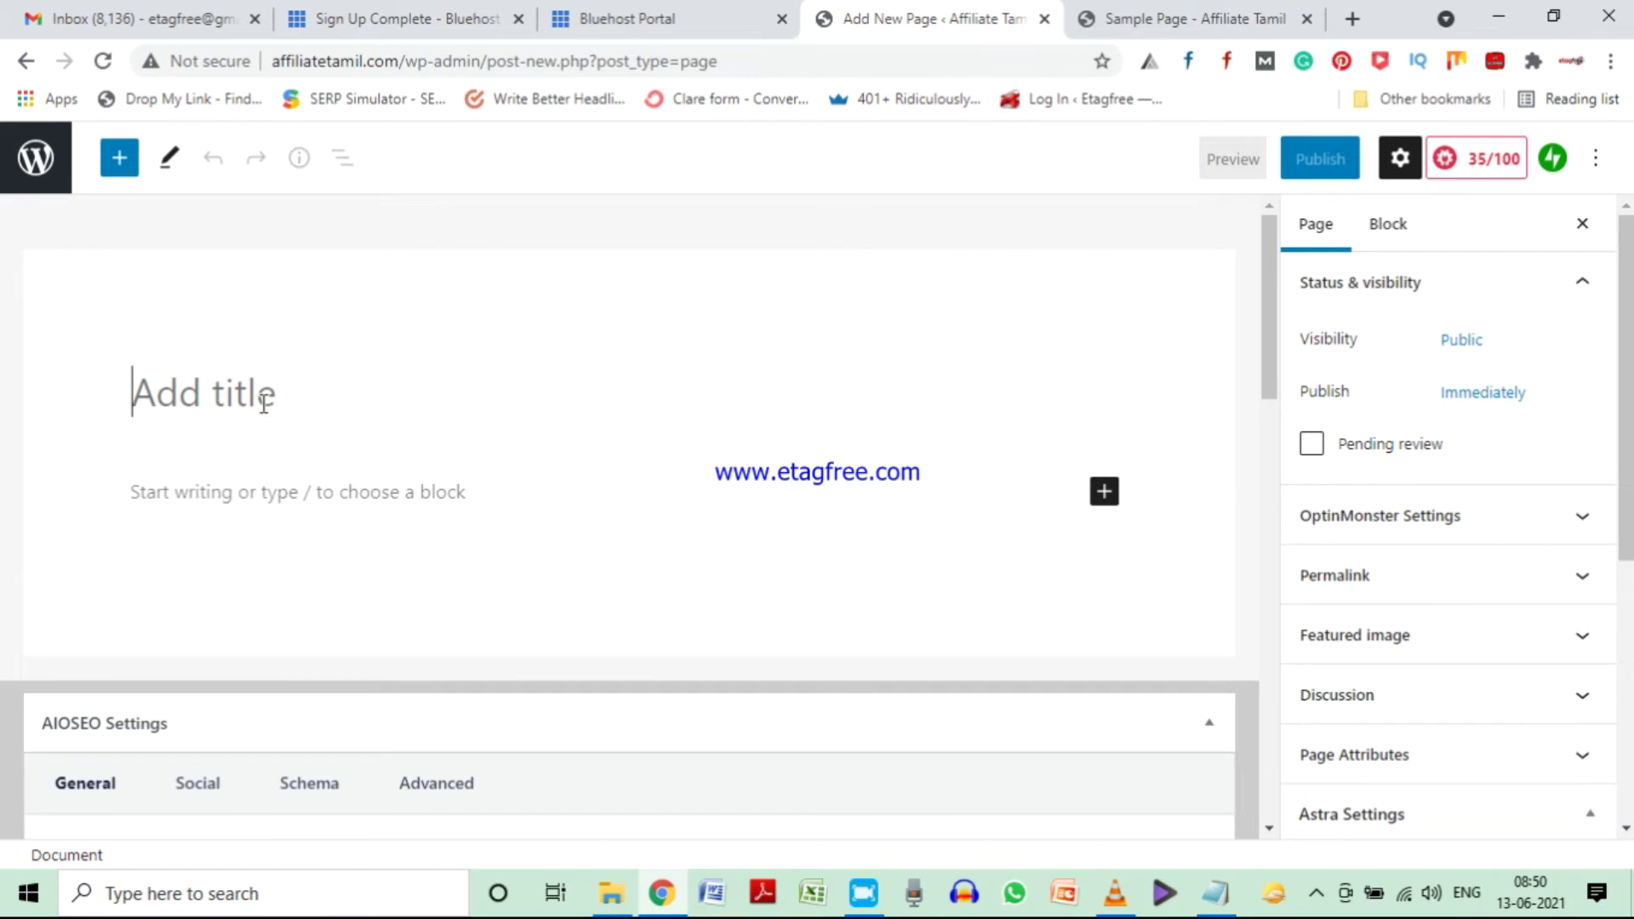
type("Home")
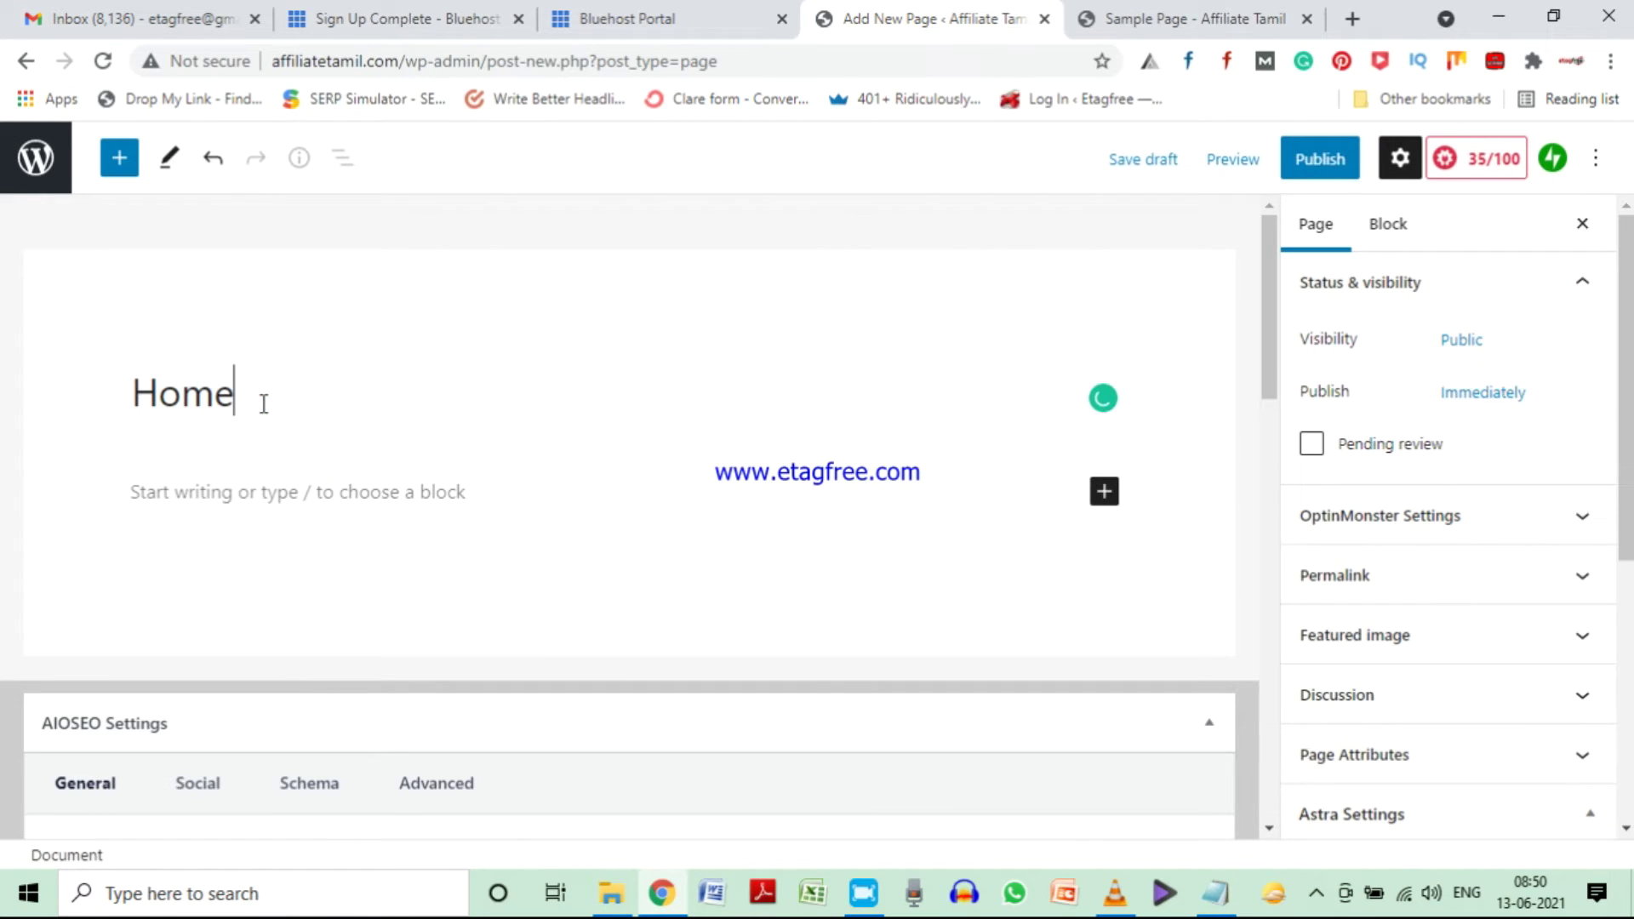
left_click(1315, 168)
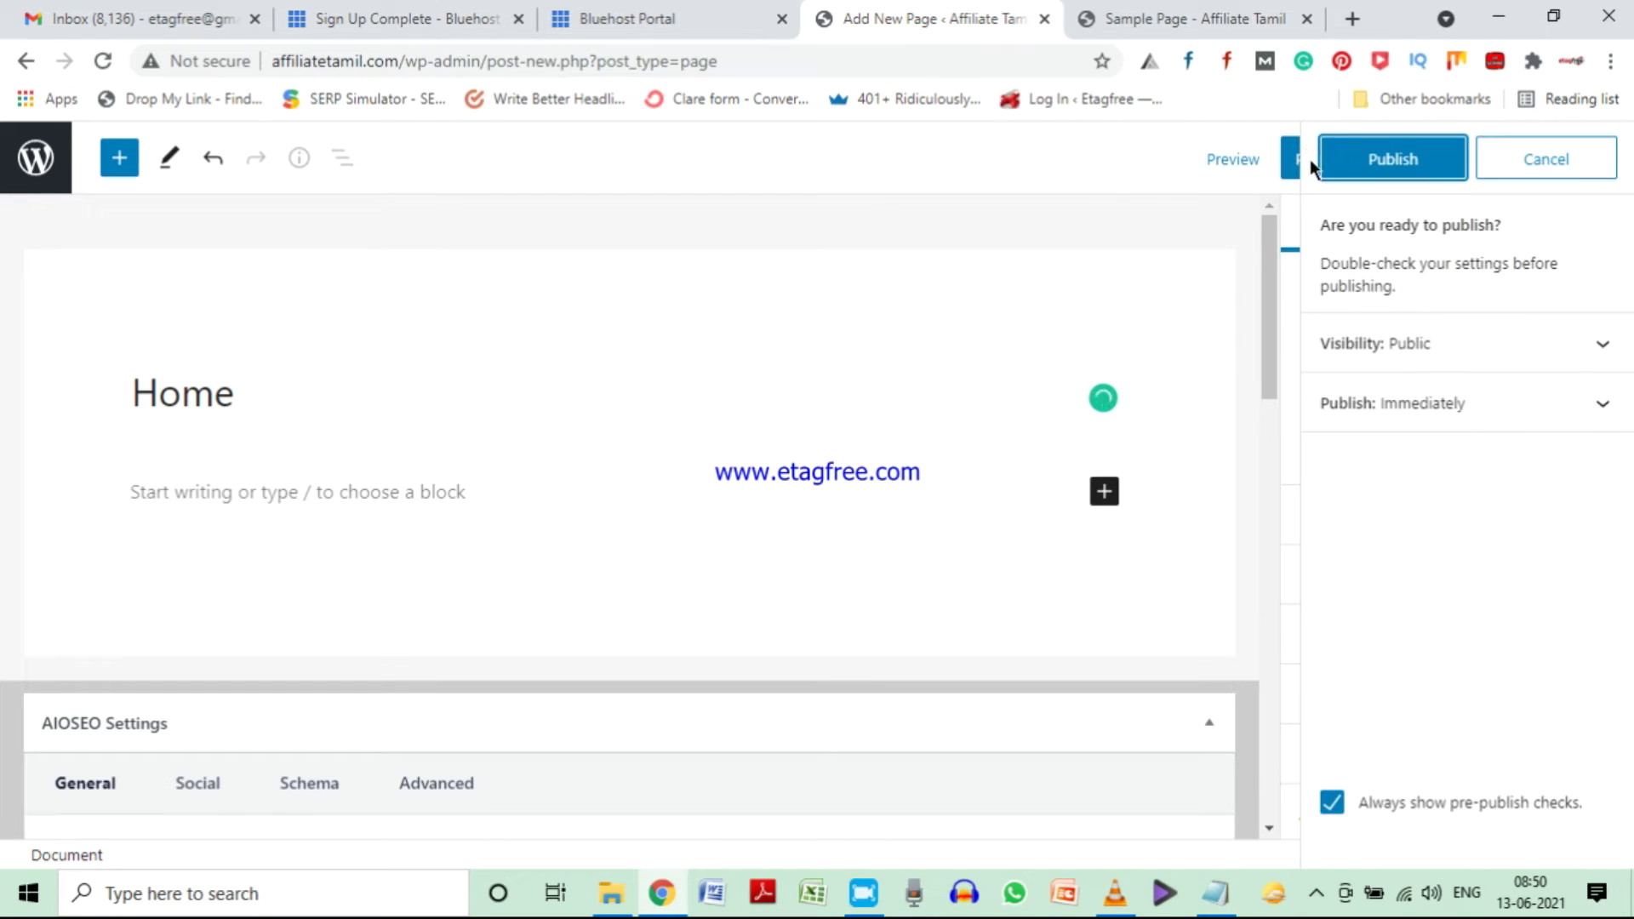
left_click(1350, 163)
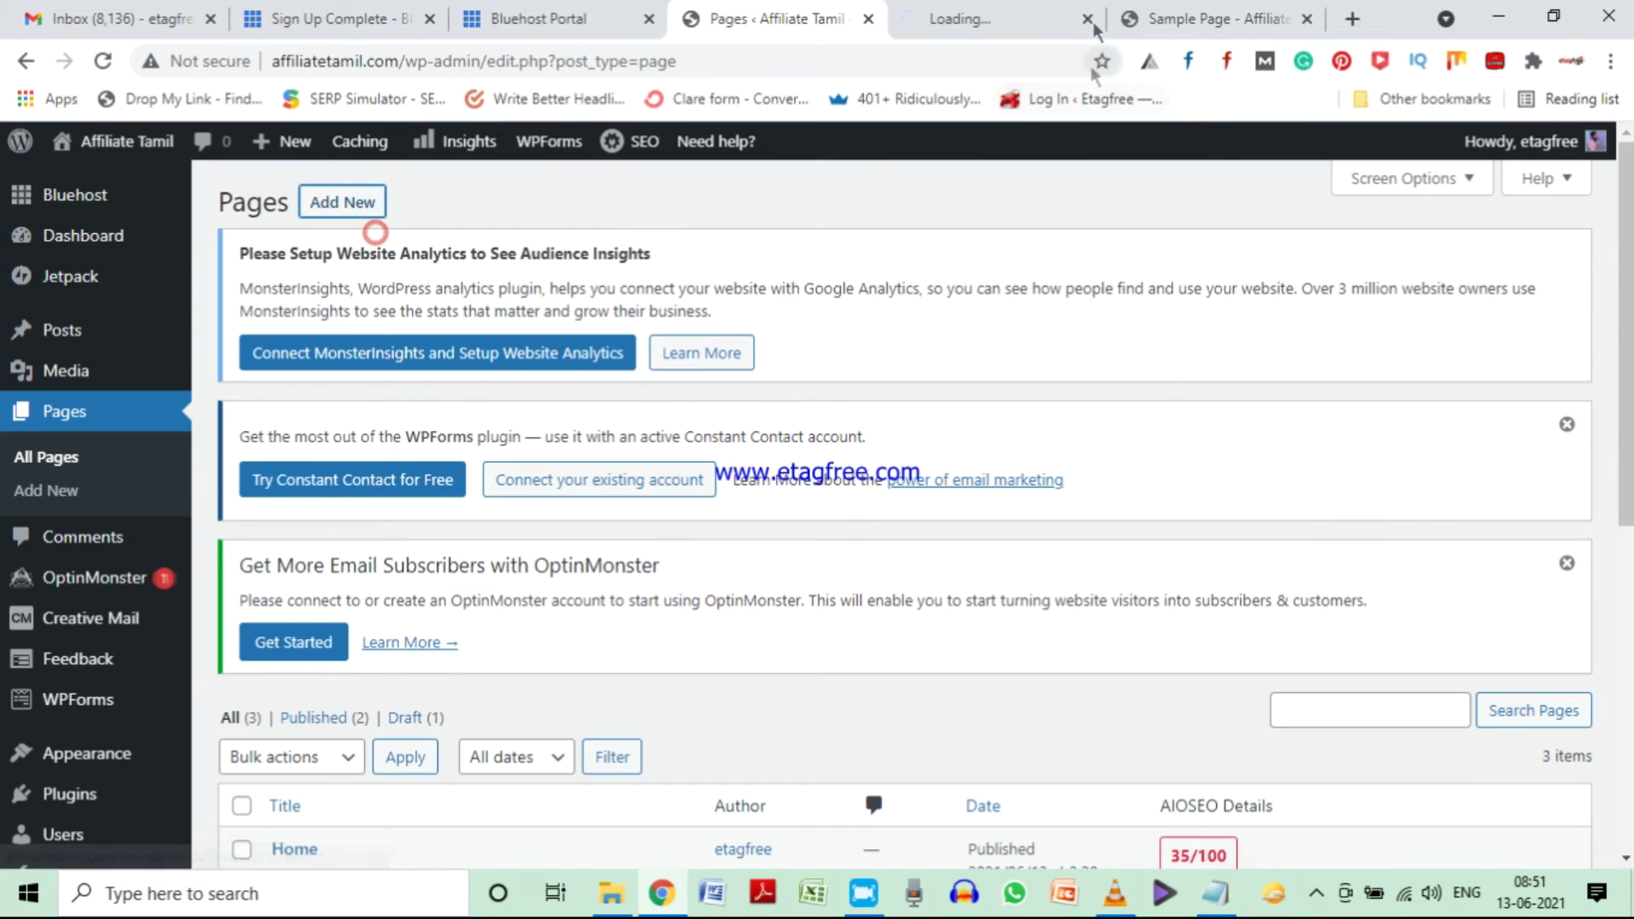
- Title another new page About Us and publish it, and publish the Review page as well
left_click(1094, 28)
type("A")
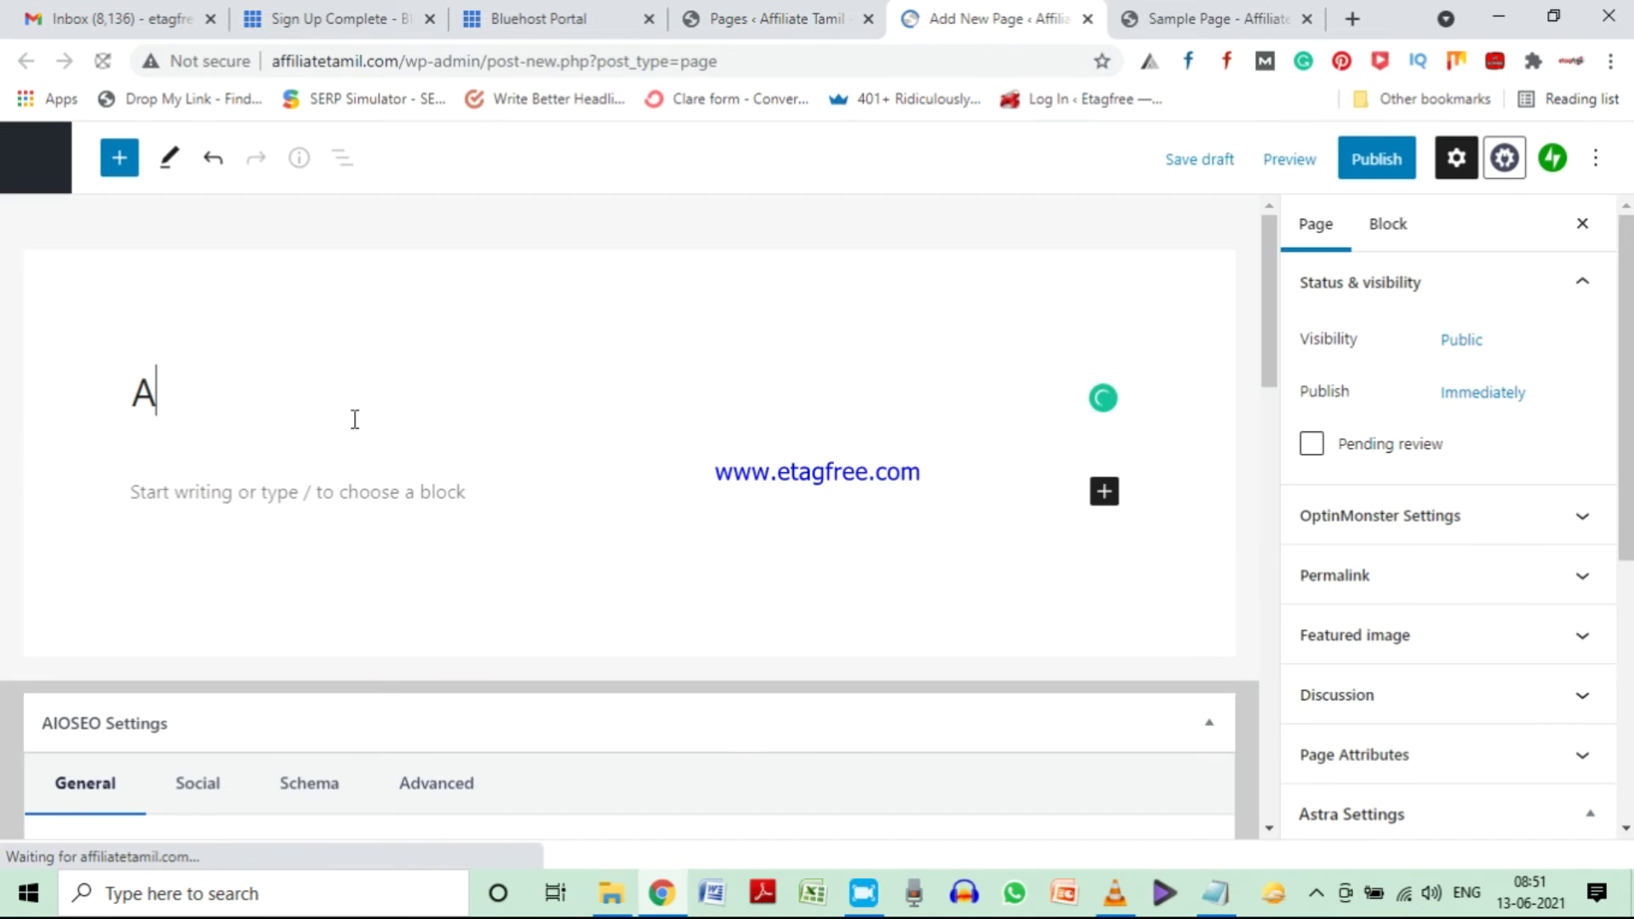
type("bout Us")
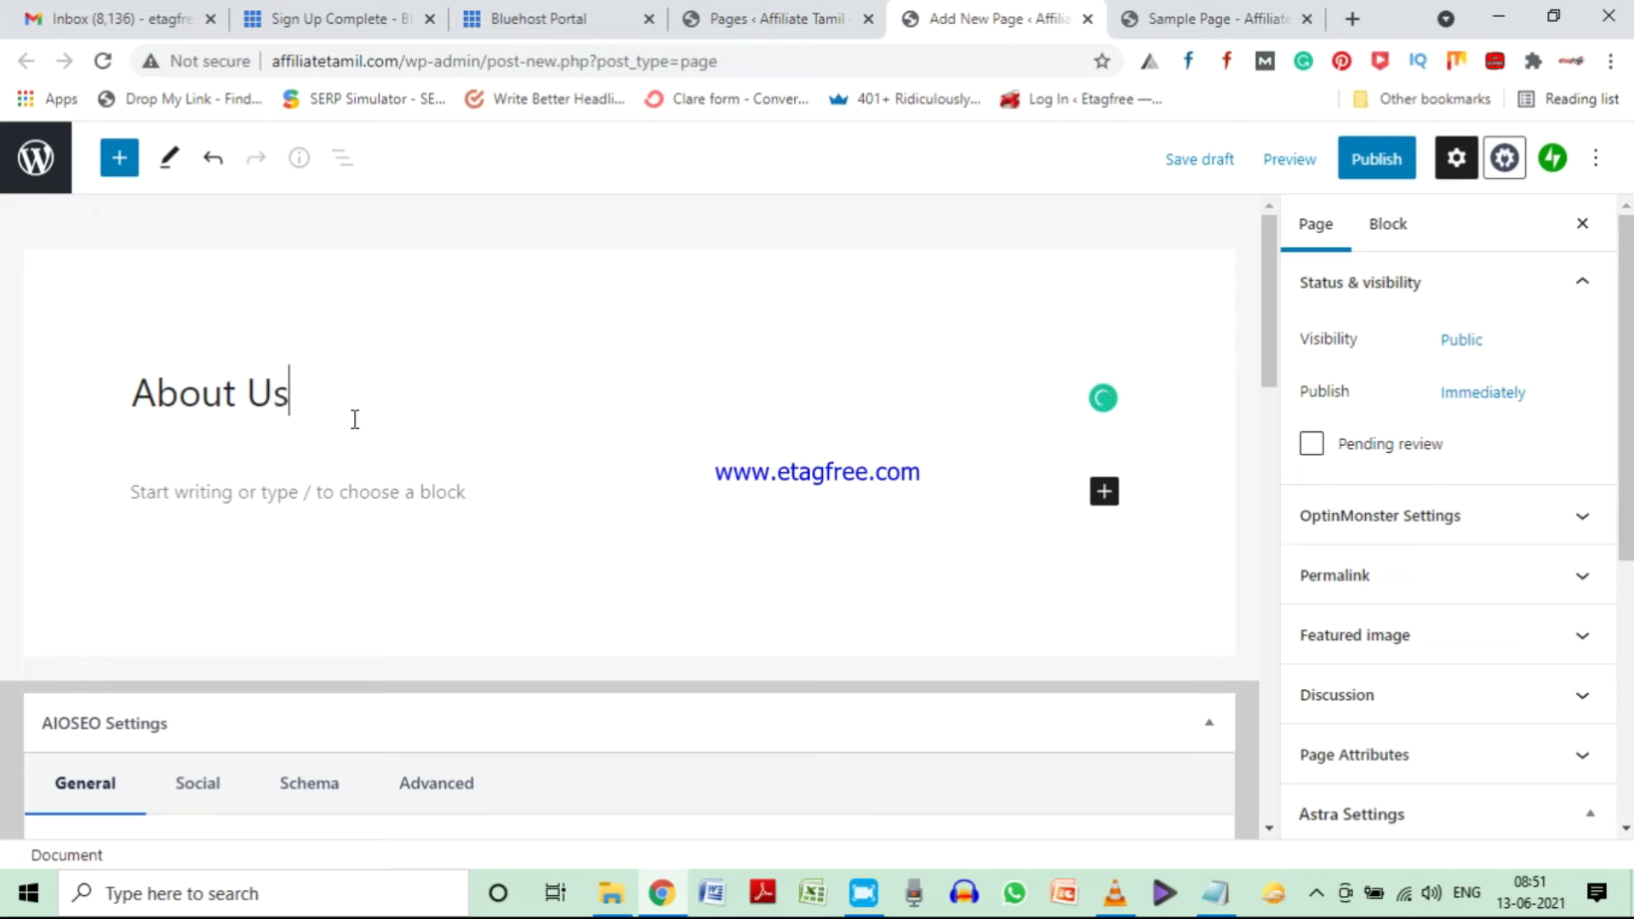
left_click(1372, 164)
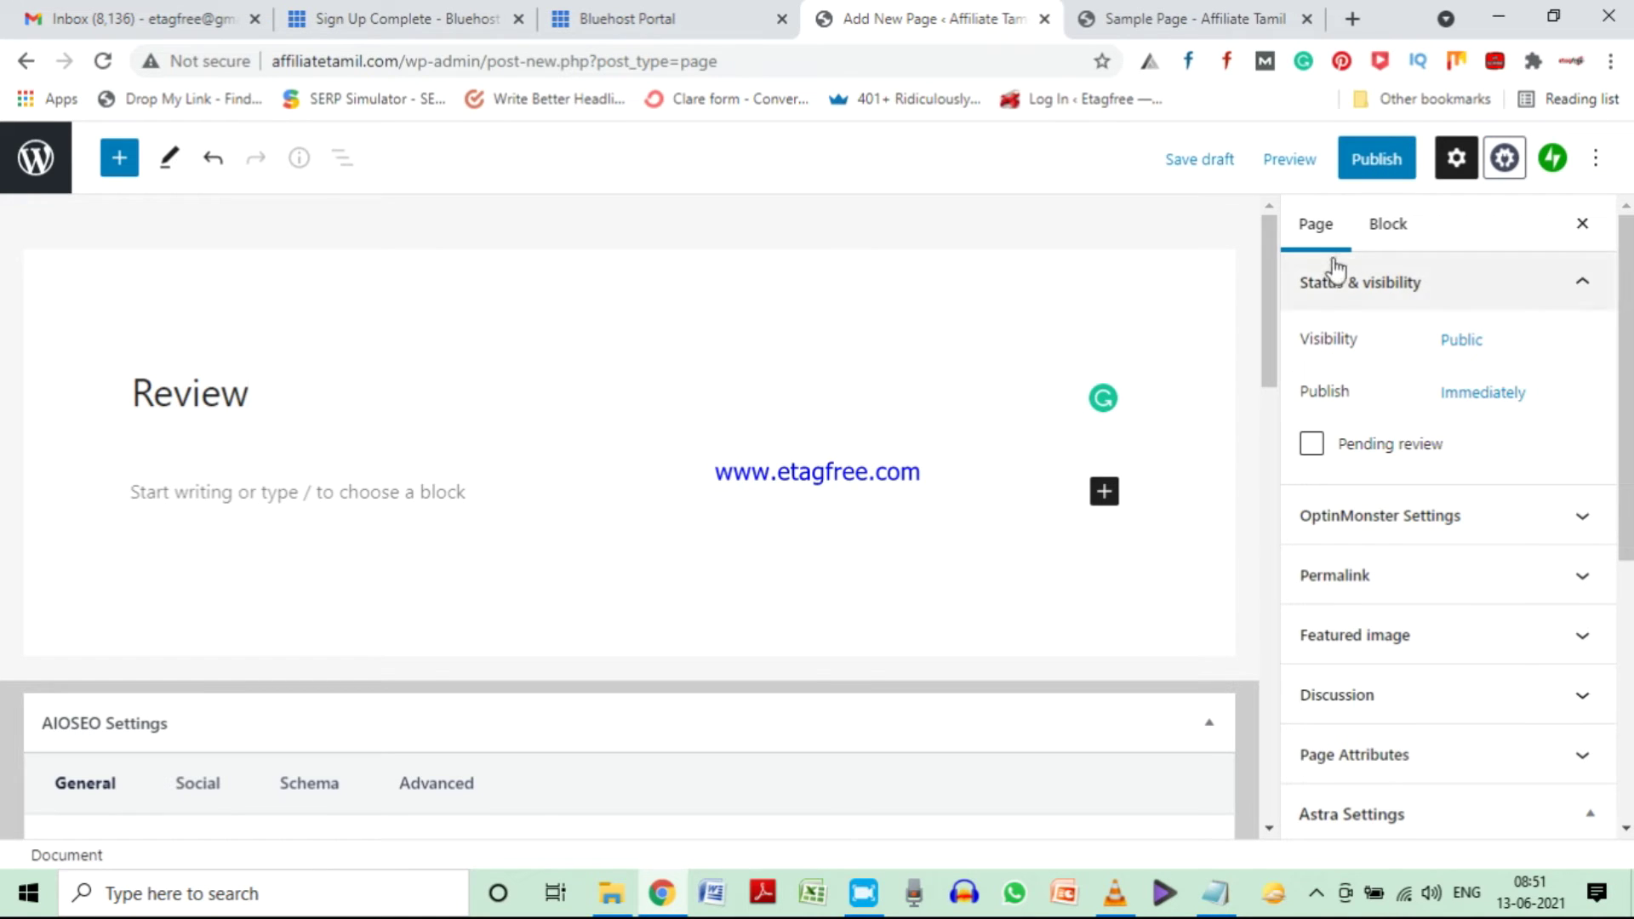
left_click(1345, 177)
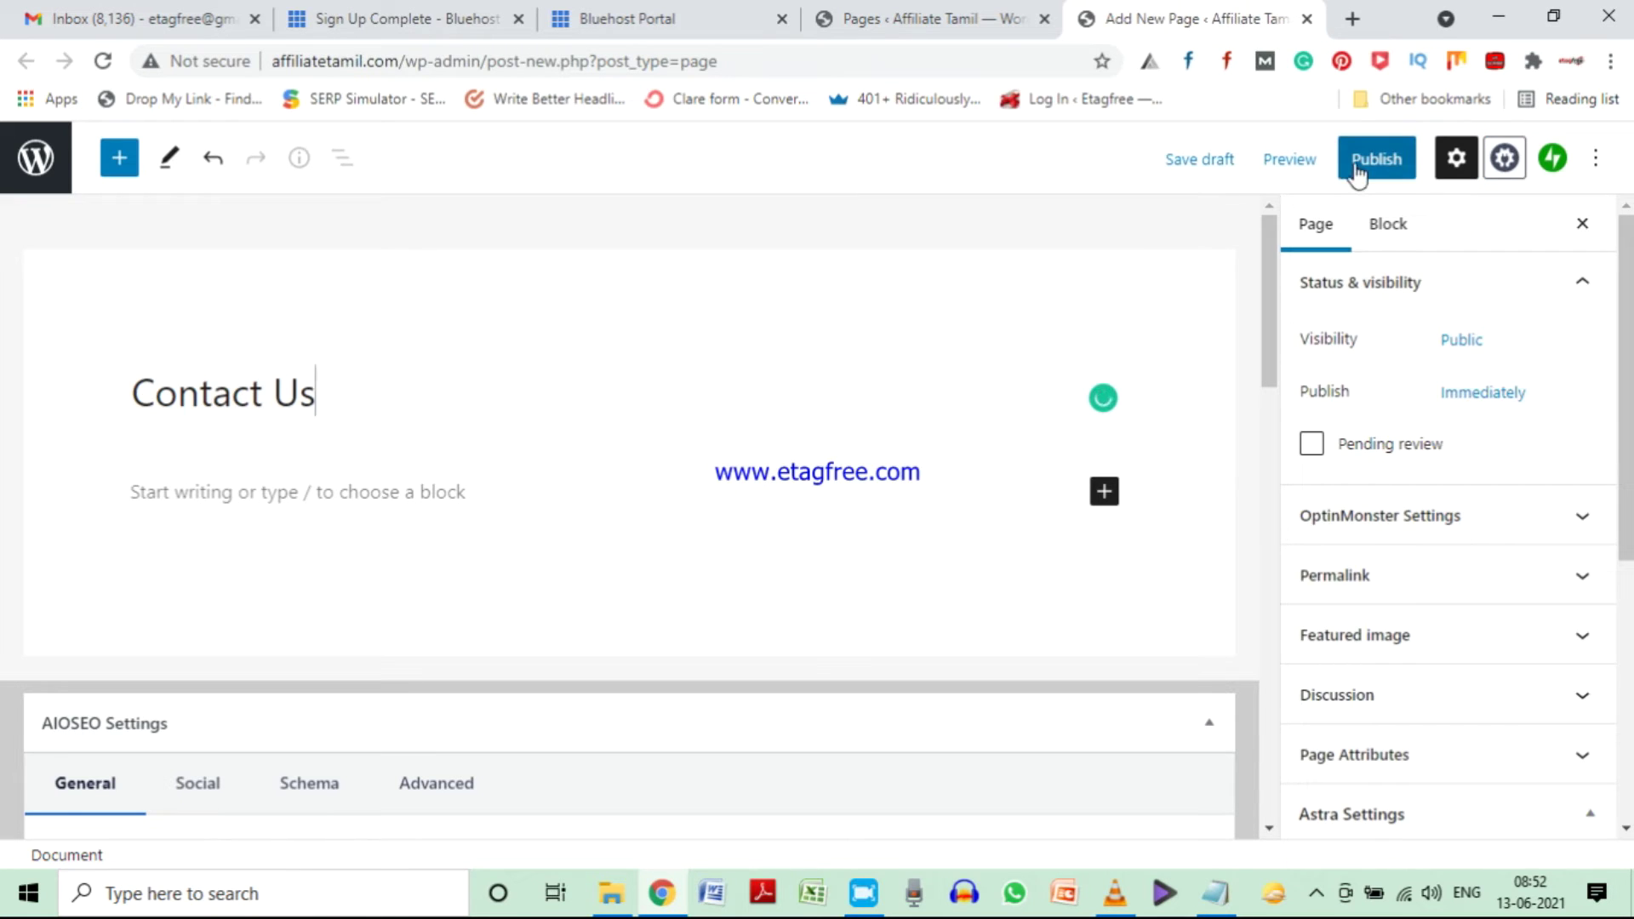
- Publish the Contact Us page, dismiss the publish confirmation and close its editor tab
left_click(1363, 168)
left_click(1406, 161)
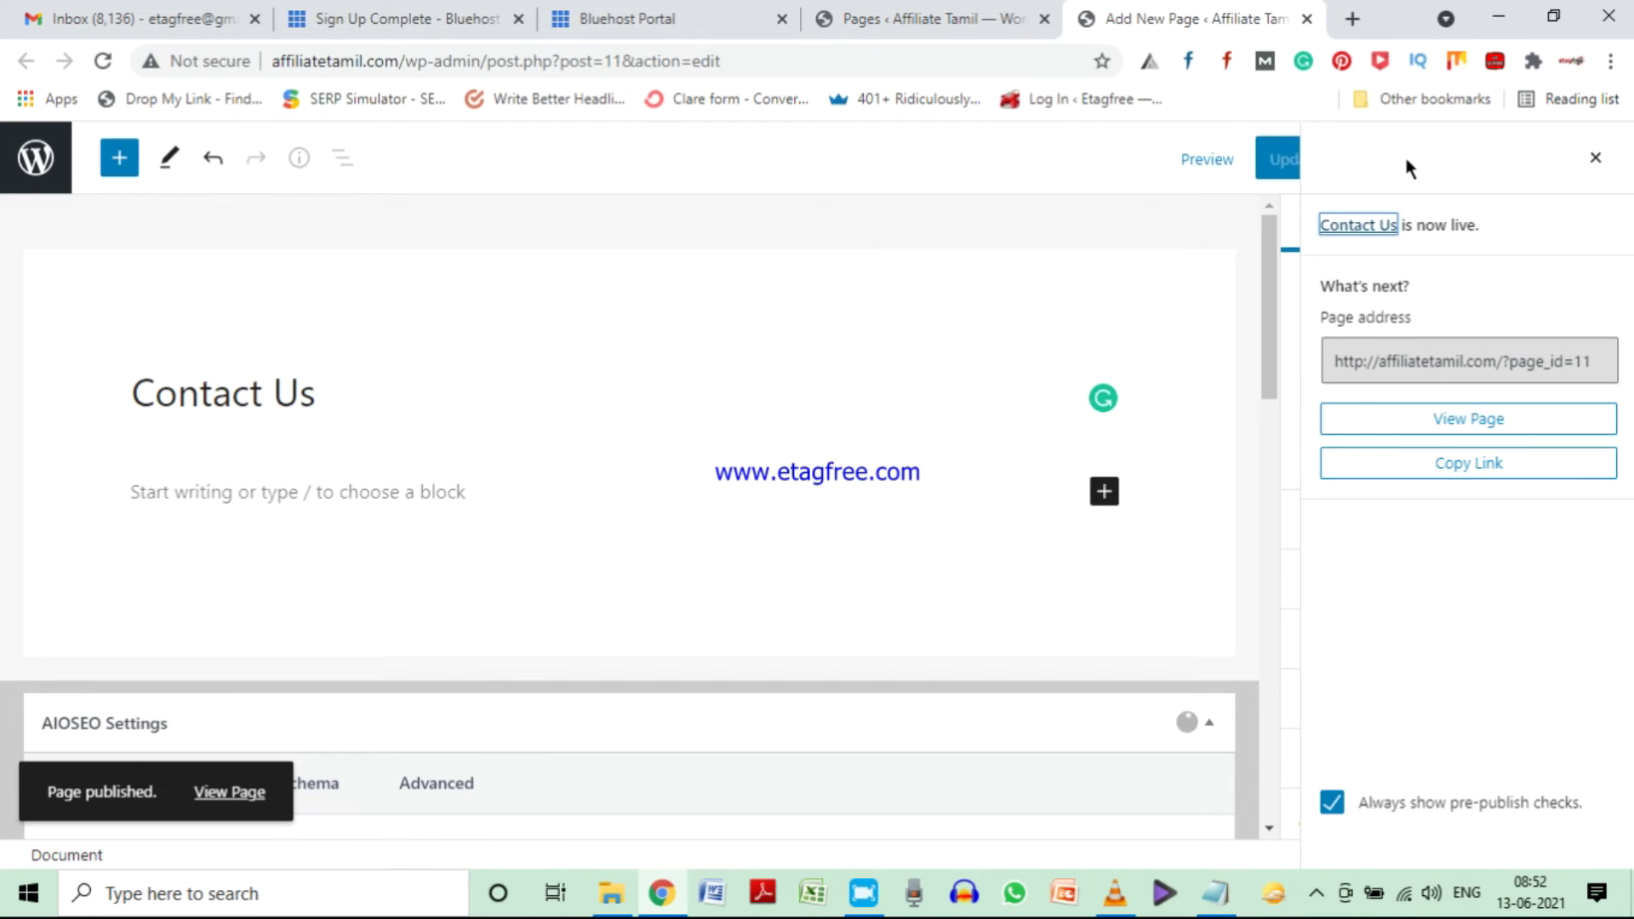
left_click(1595, 156)
left_click(1306, 18)
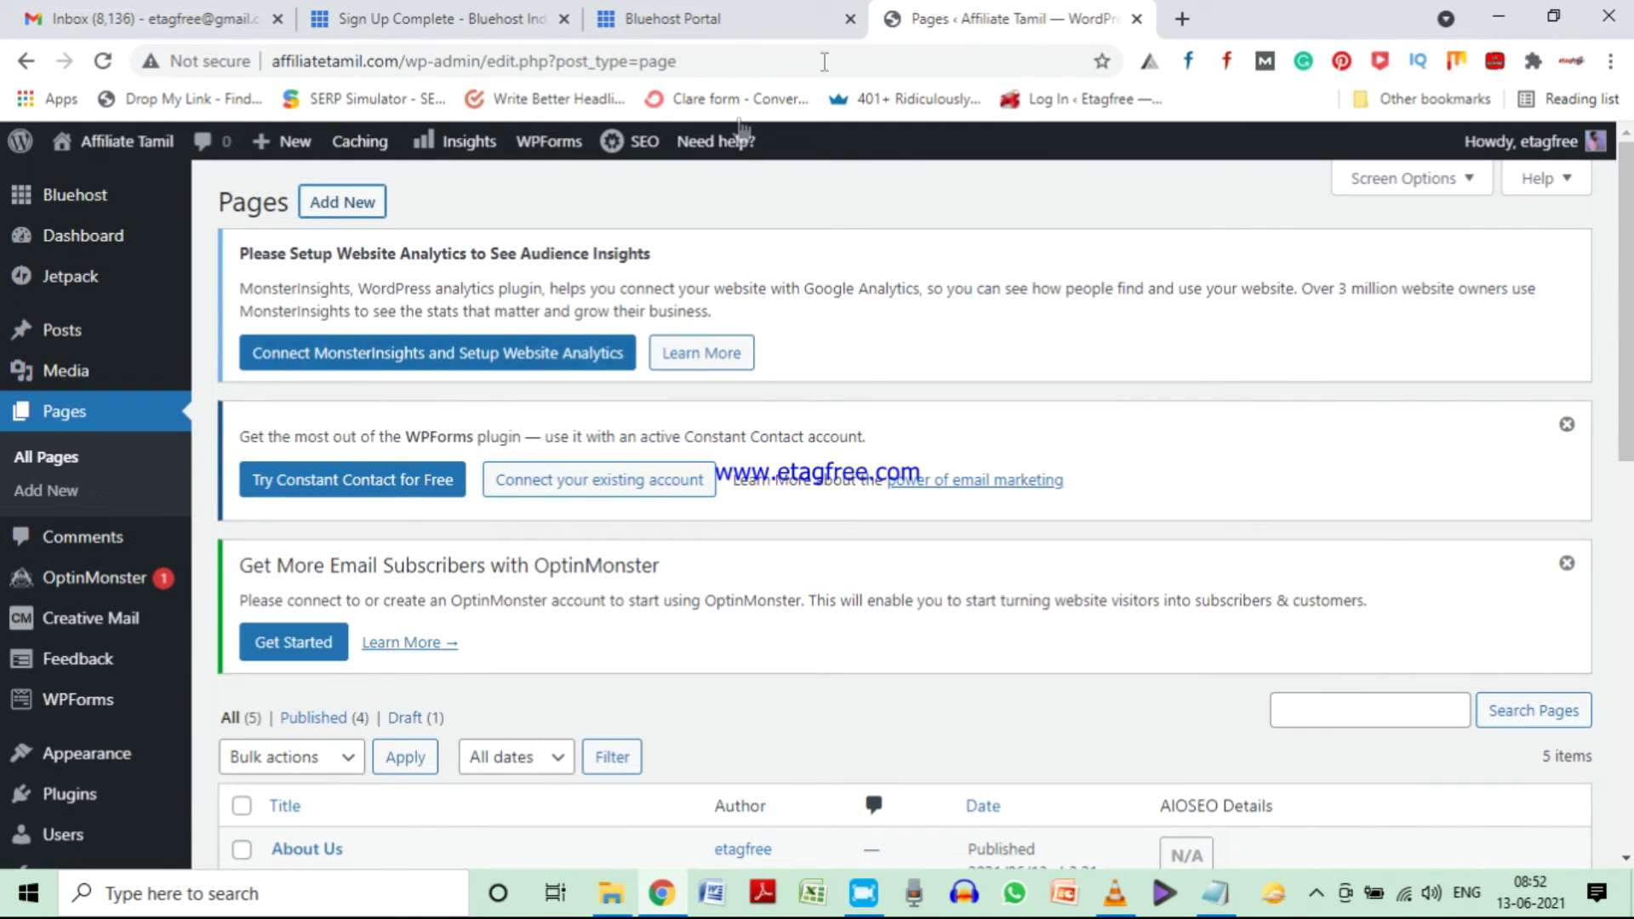
- Open the Affiliate Tamil front end in a new browser tab to check its page links, closing the blank tab
left_click(1180, 18)
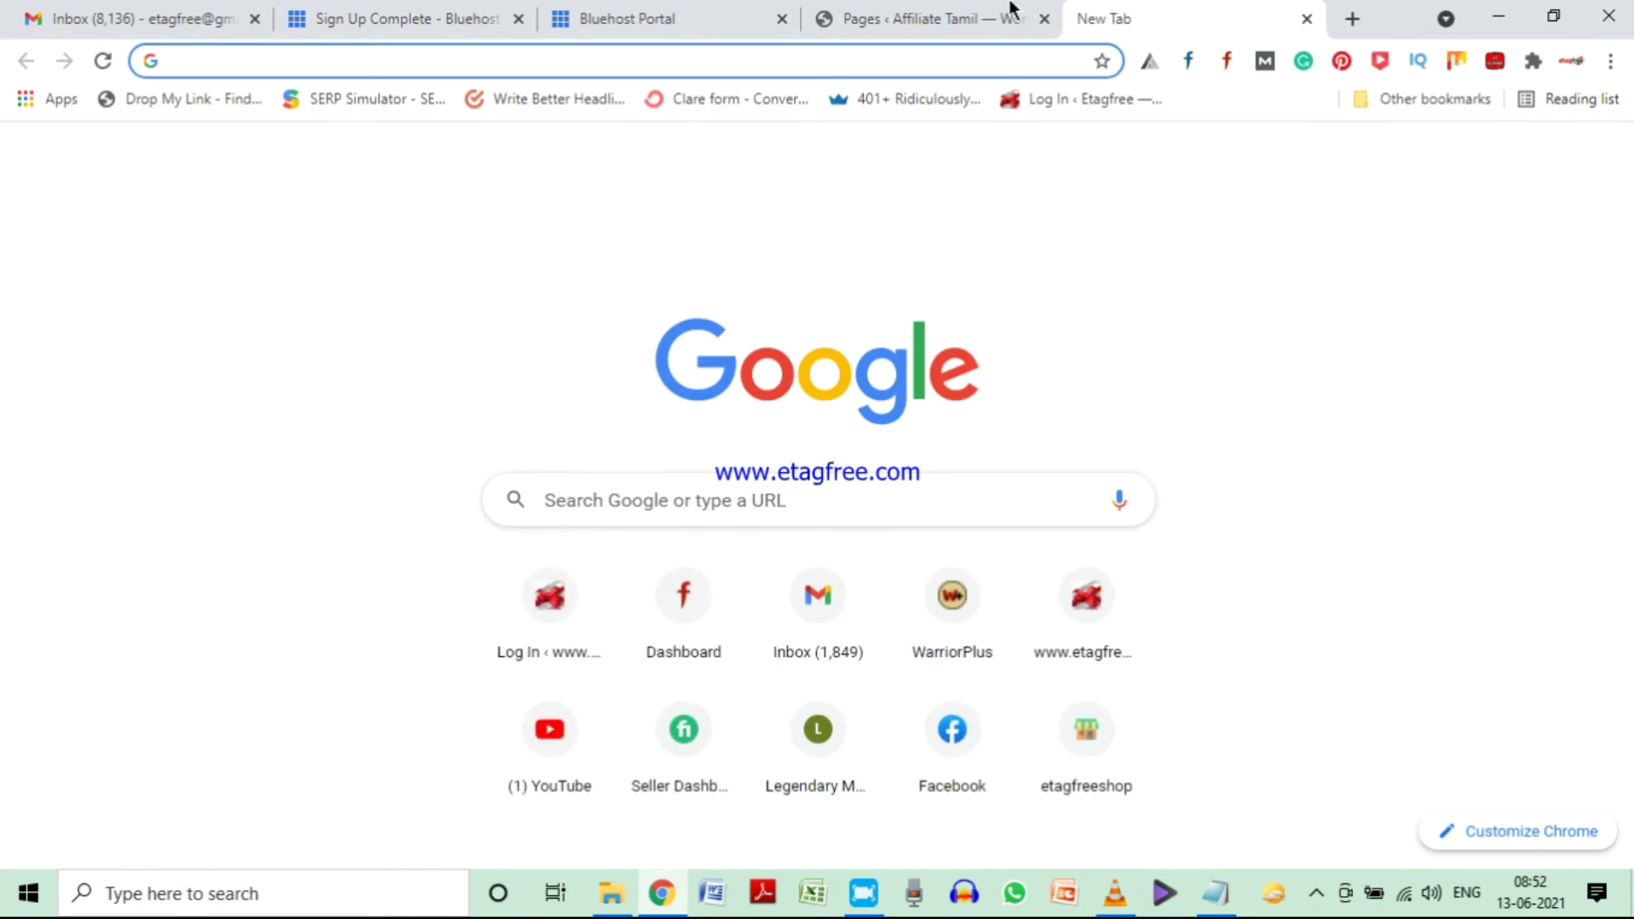
left_click(1010, 12)
mouse_move(110, 144)
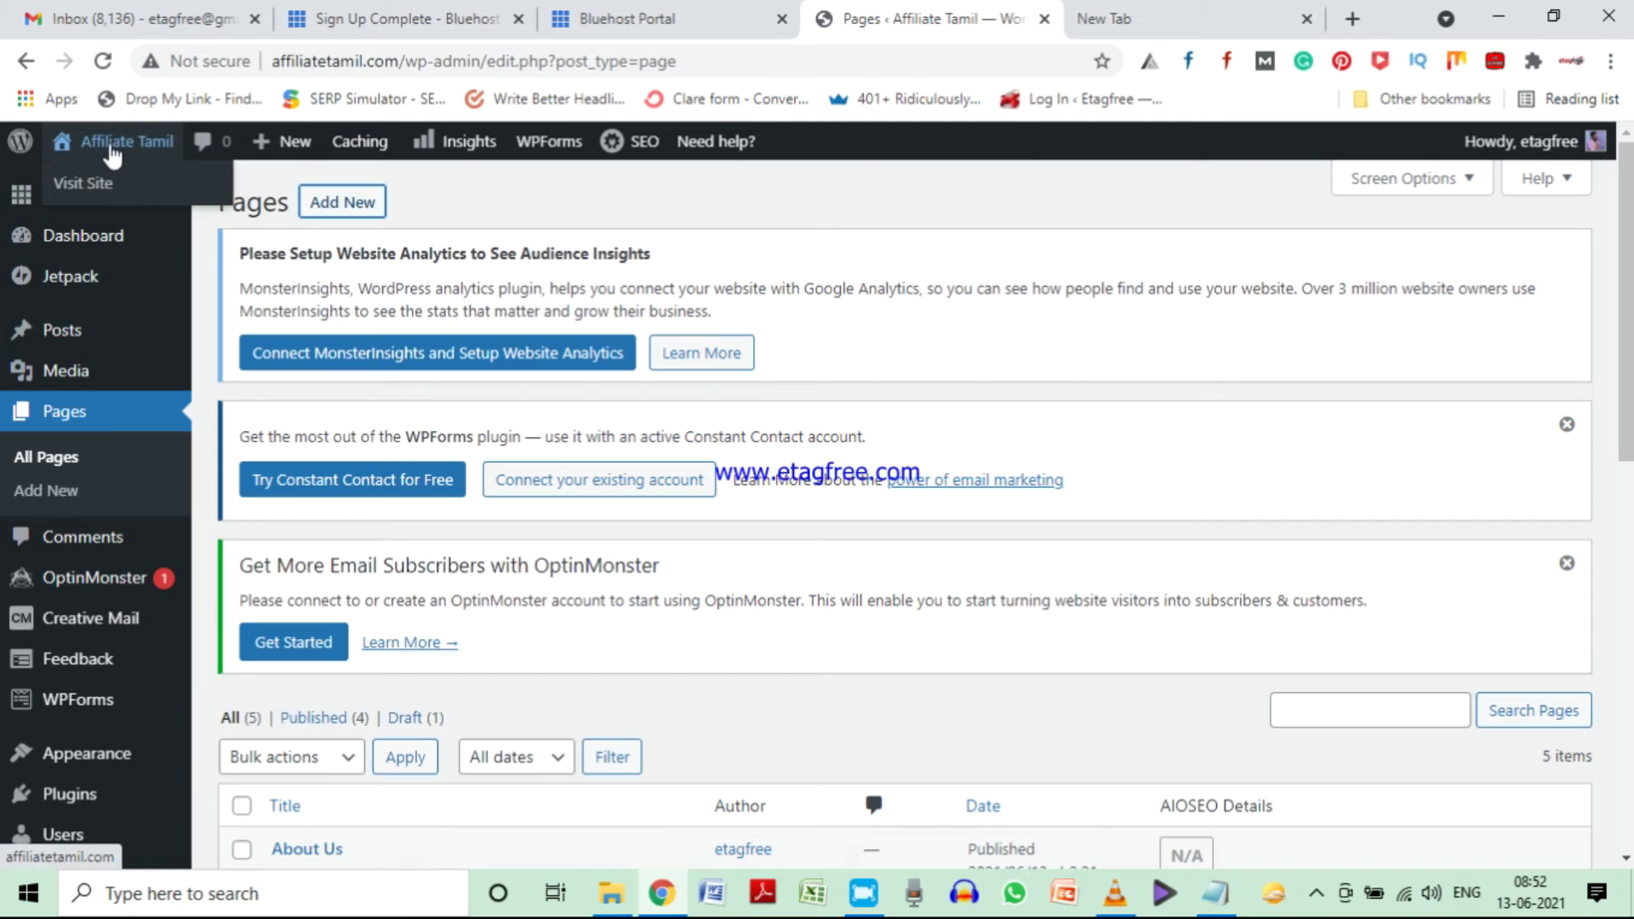
right_click(93, 188)
left_click(123, 204)
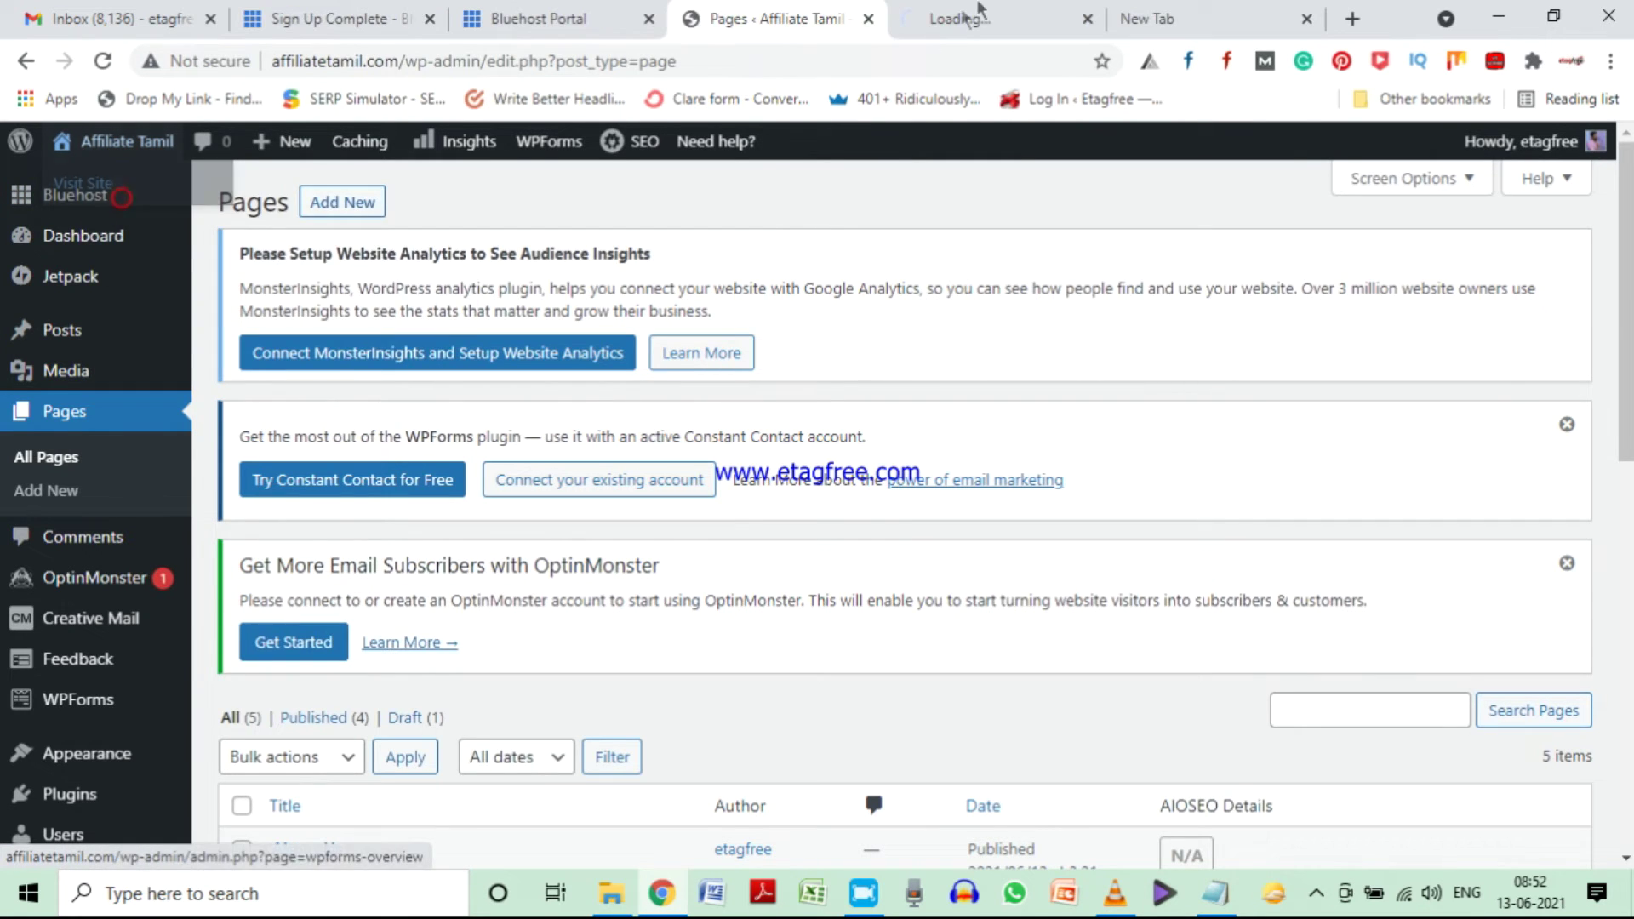
left_click(977, 18)
left_click(1307, 19)
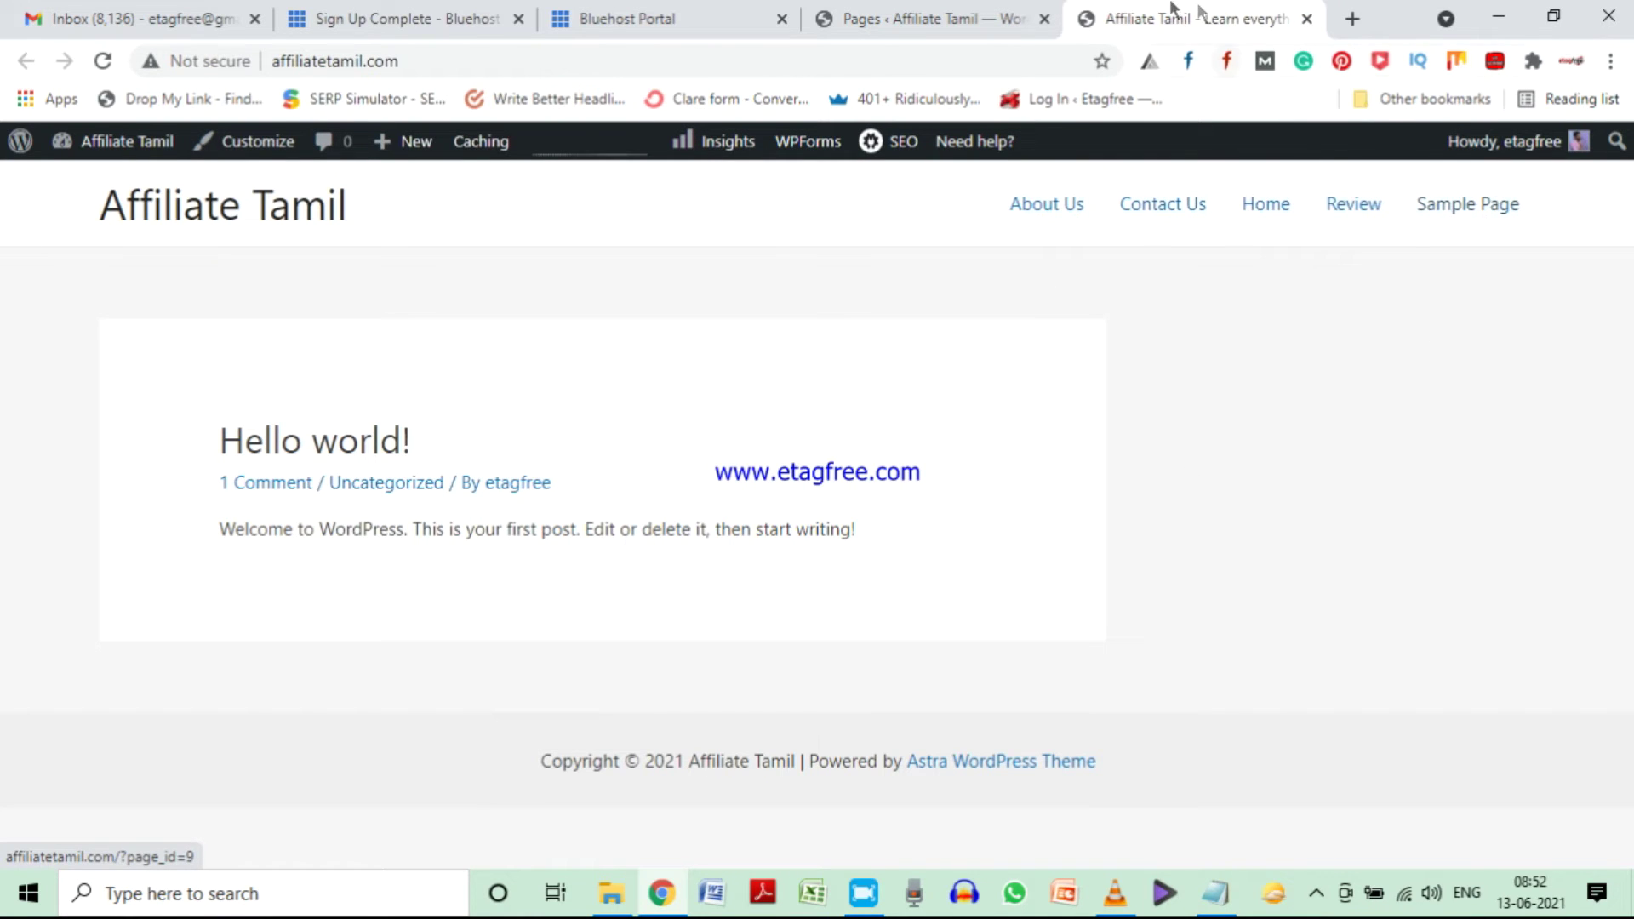
- Return to the WordPress admin, open the installed themes and start adding a new theme
left_click(924, 10)
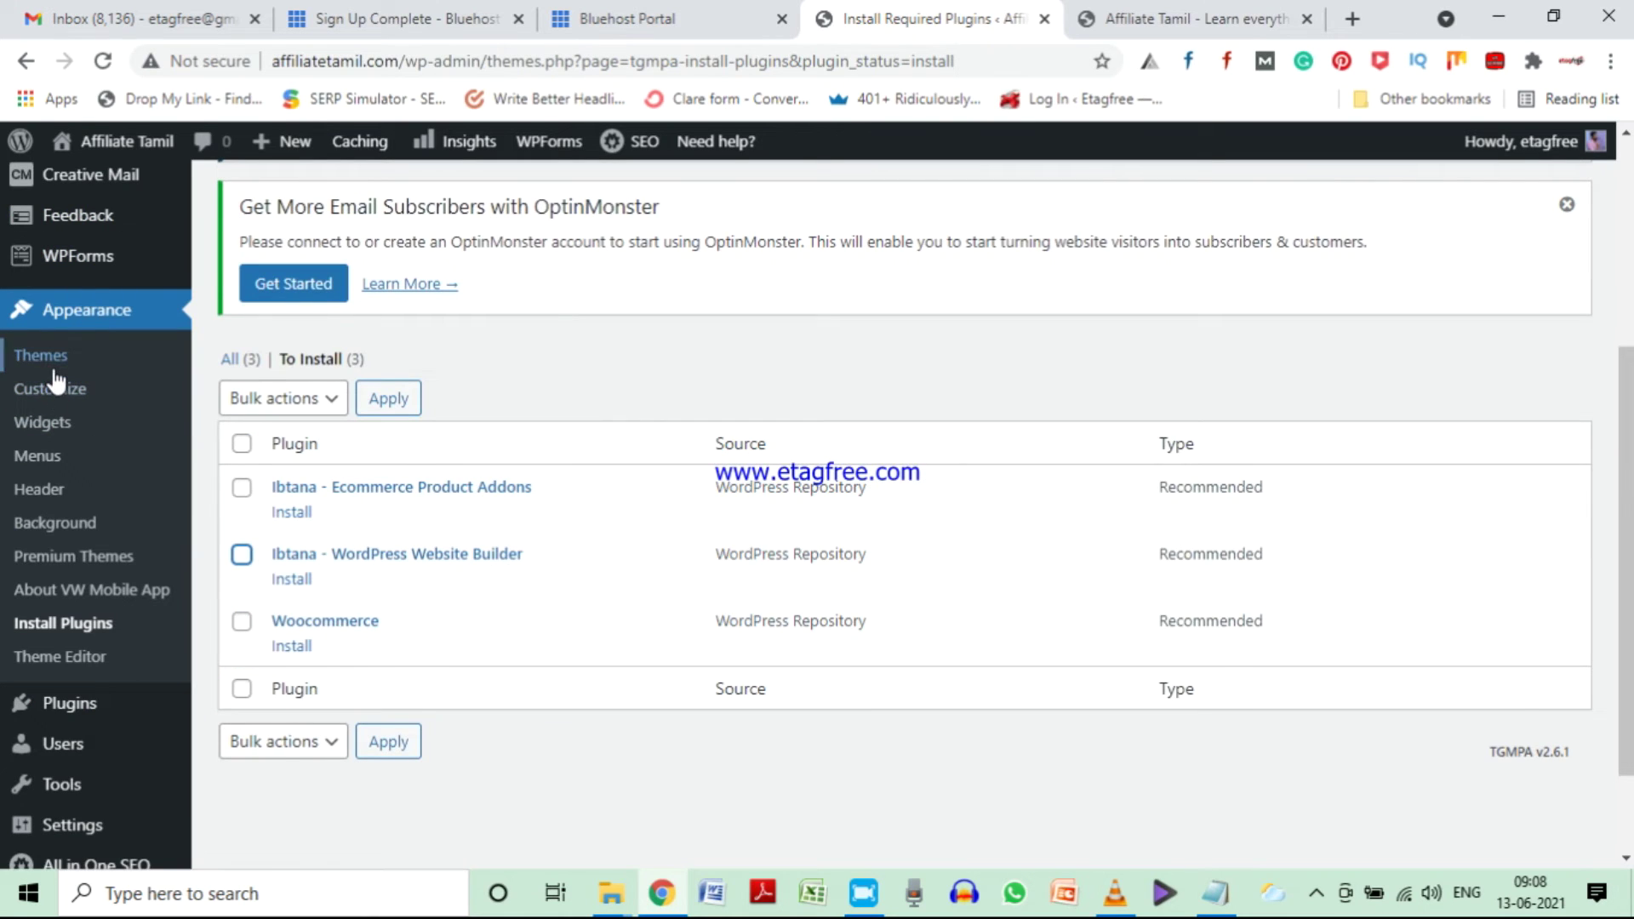
left_click(48, 367)
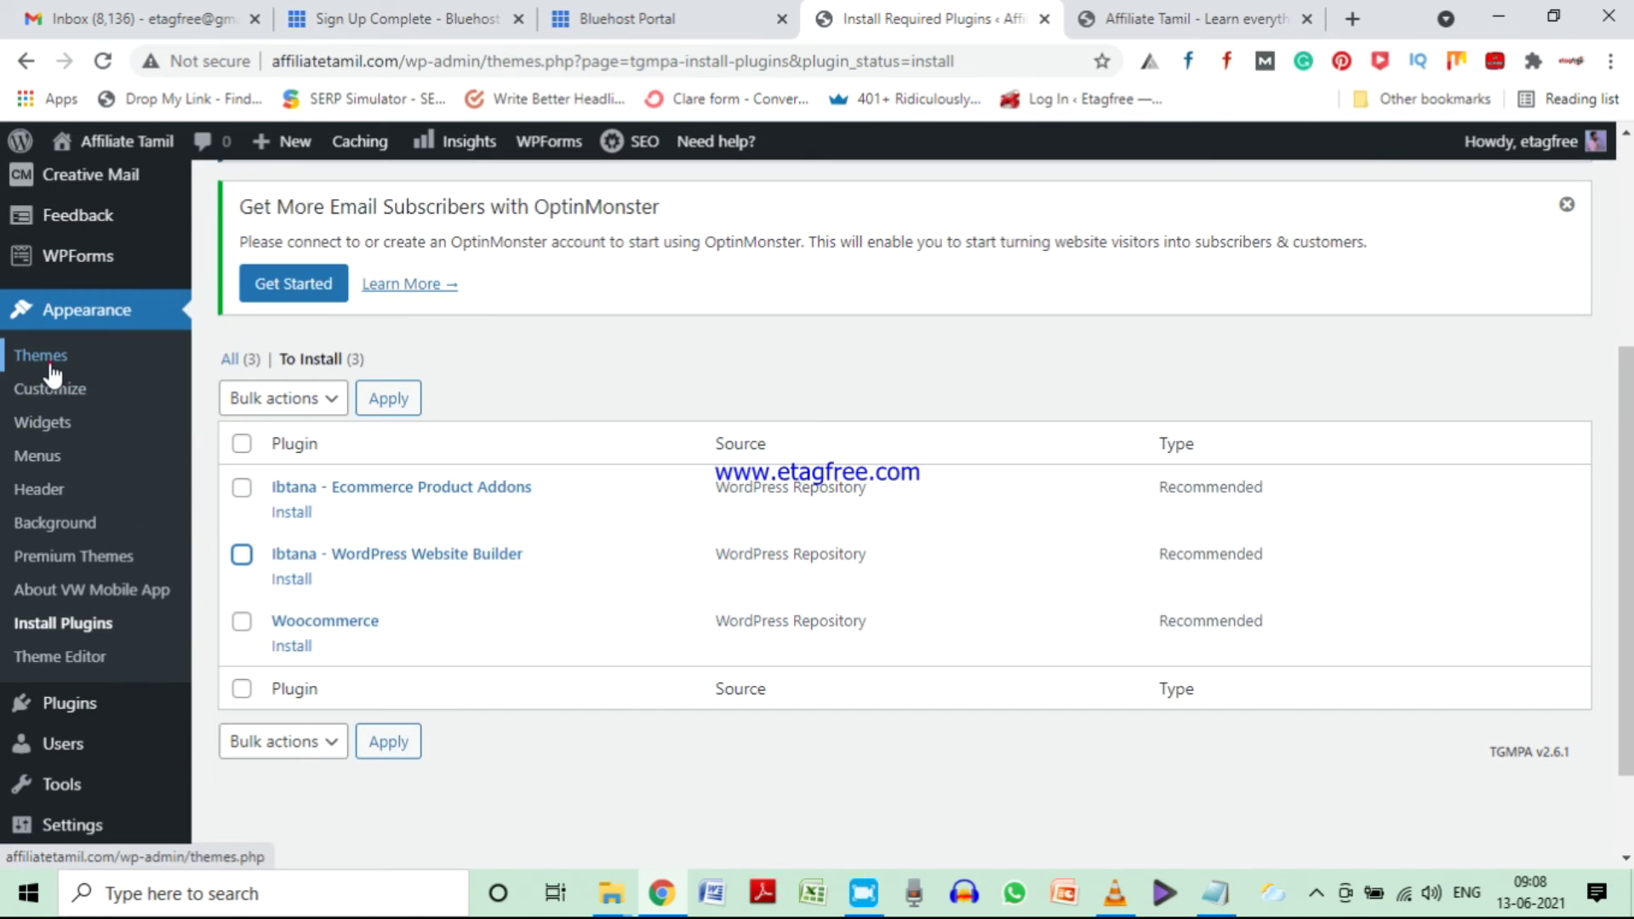
left_click(44, 357)
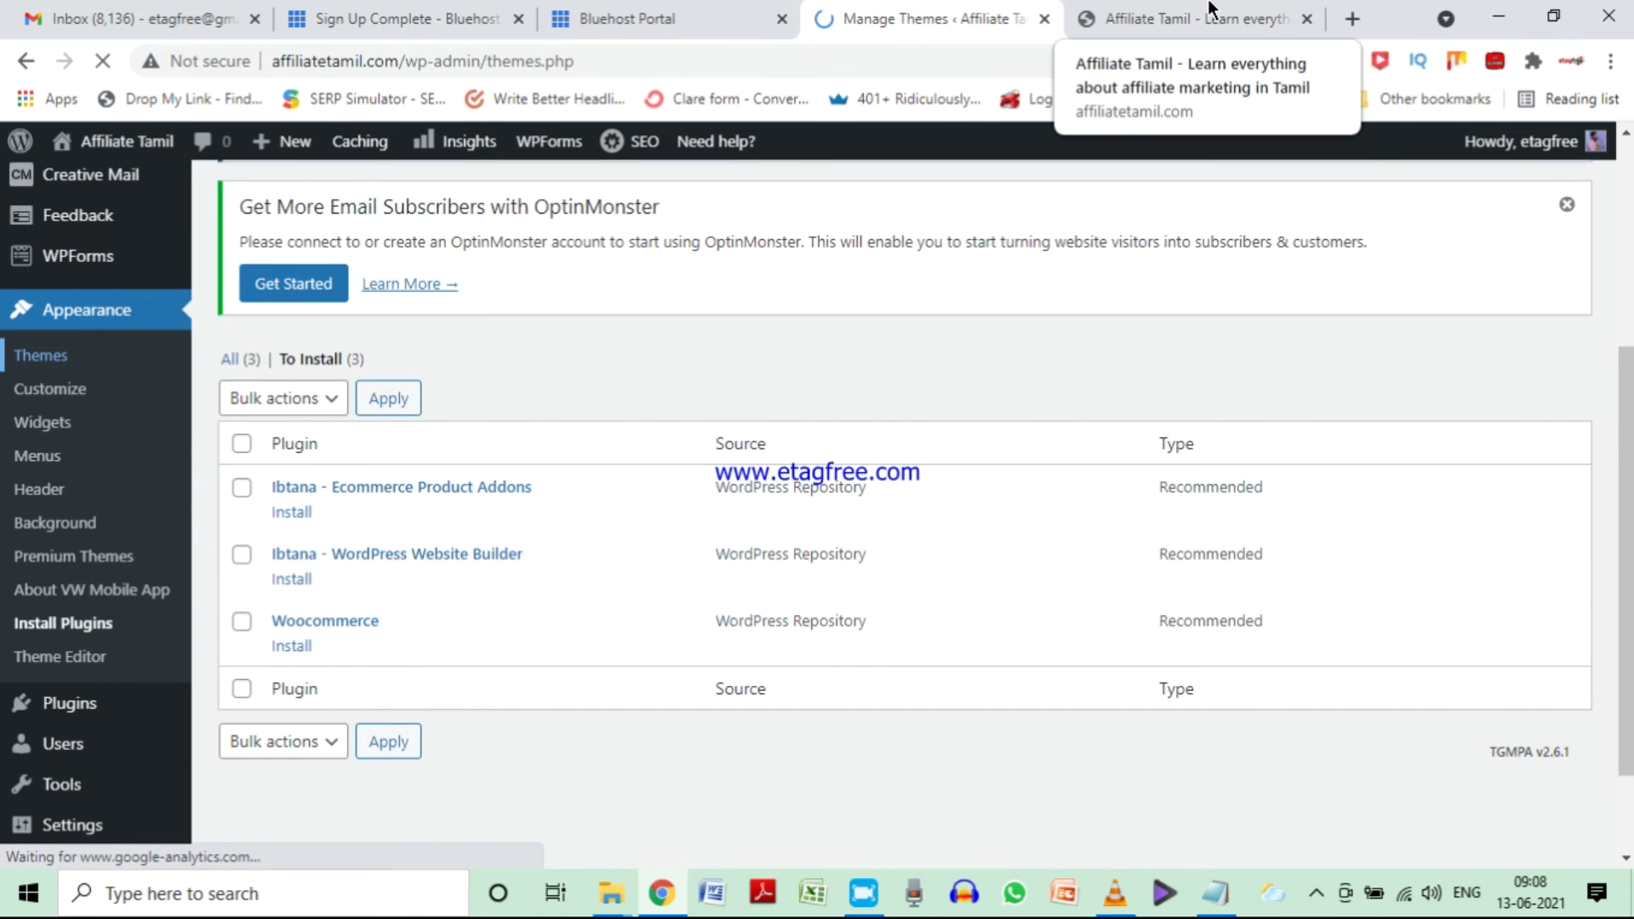
scroll(1076, 636, "down", 6)
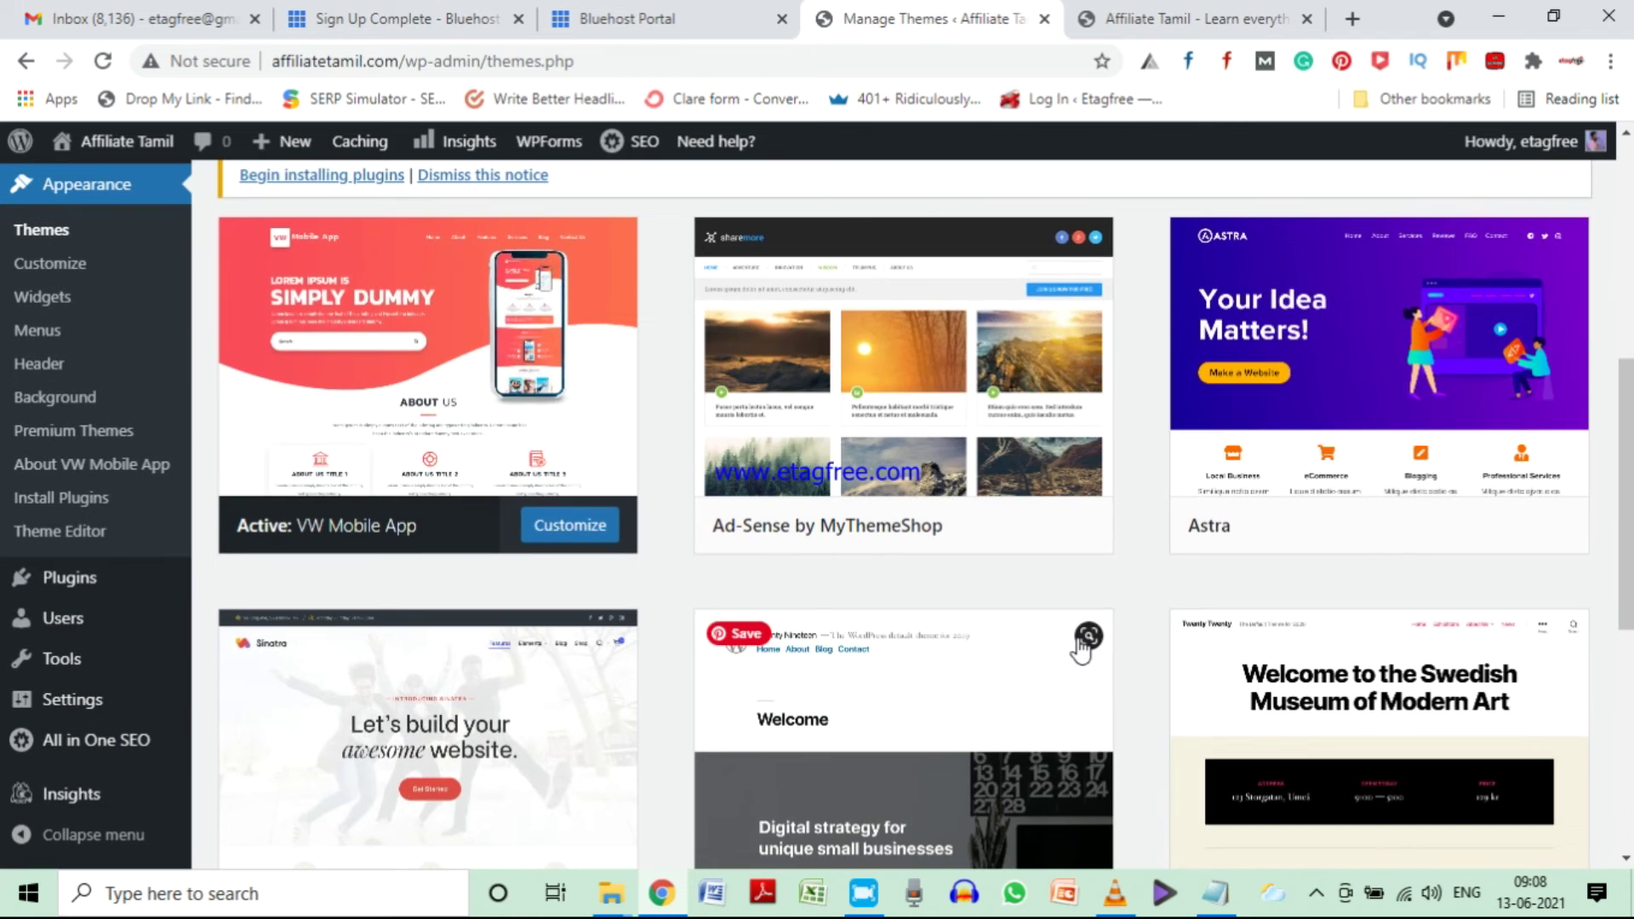
scroll(1081, 648, "down", 6)
left_click(889, 555)
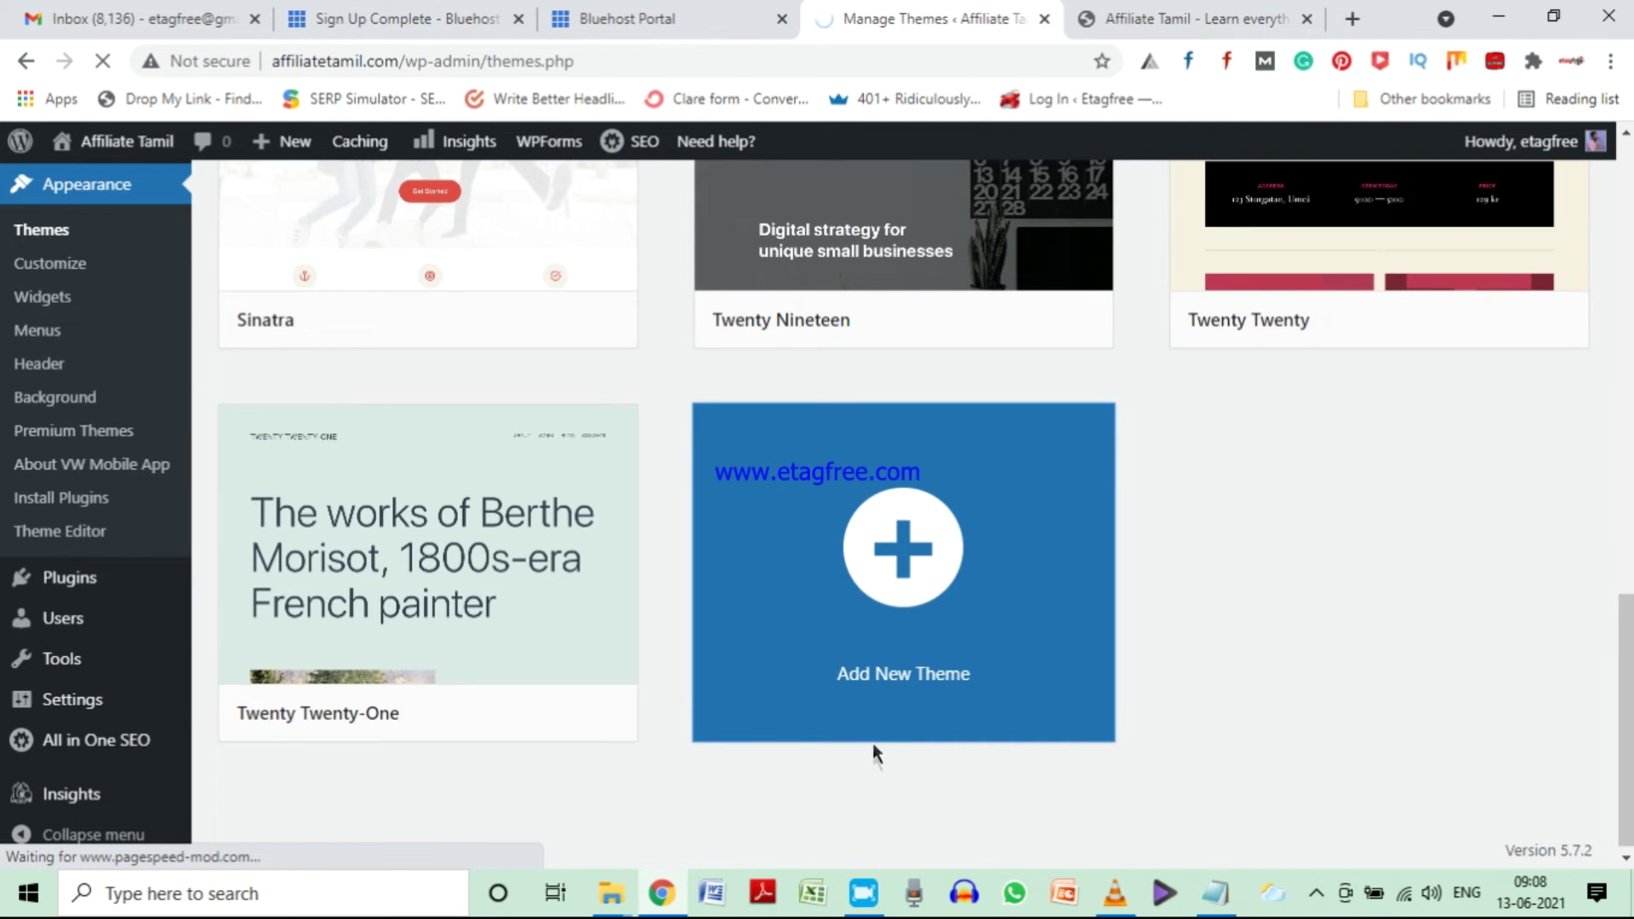
- Browse the featured themes, then install and activate the News Live theme
scroll(872, 749, "down", 5)
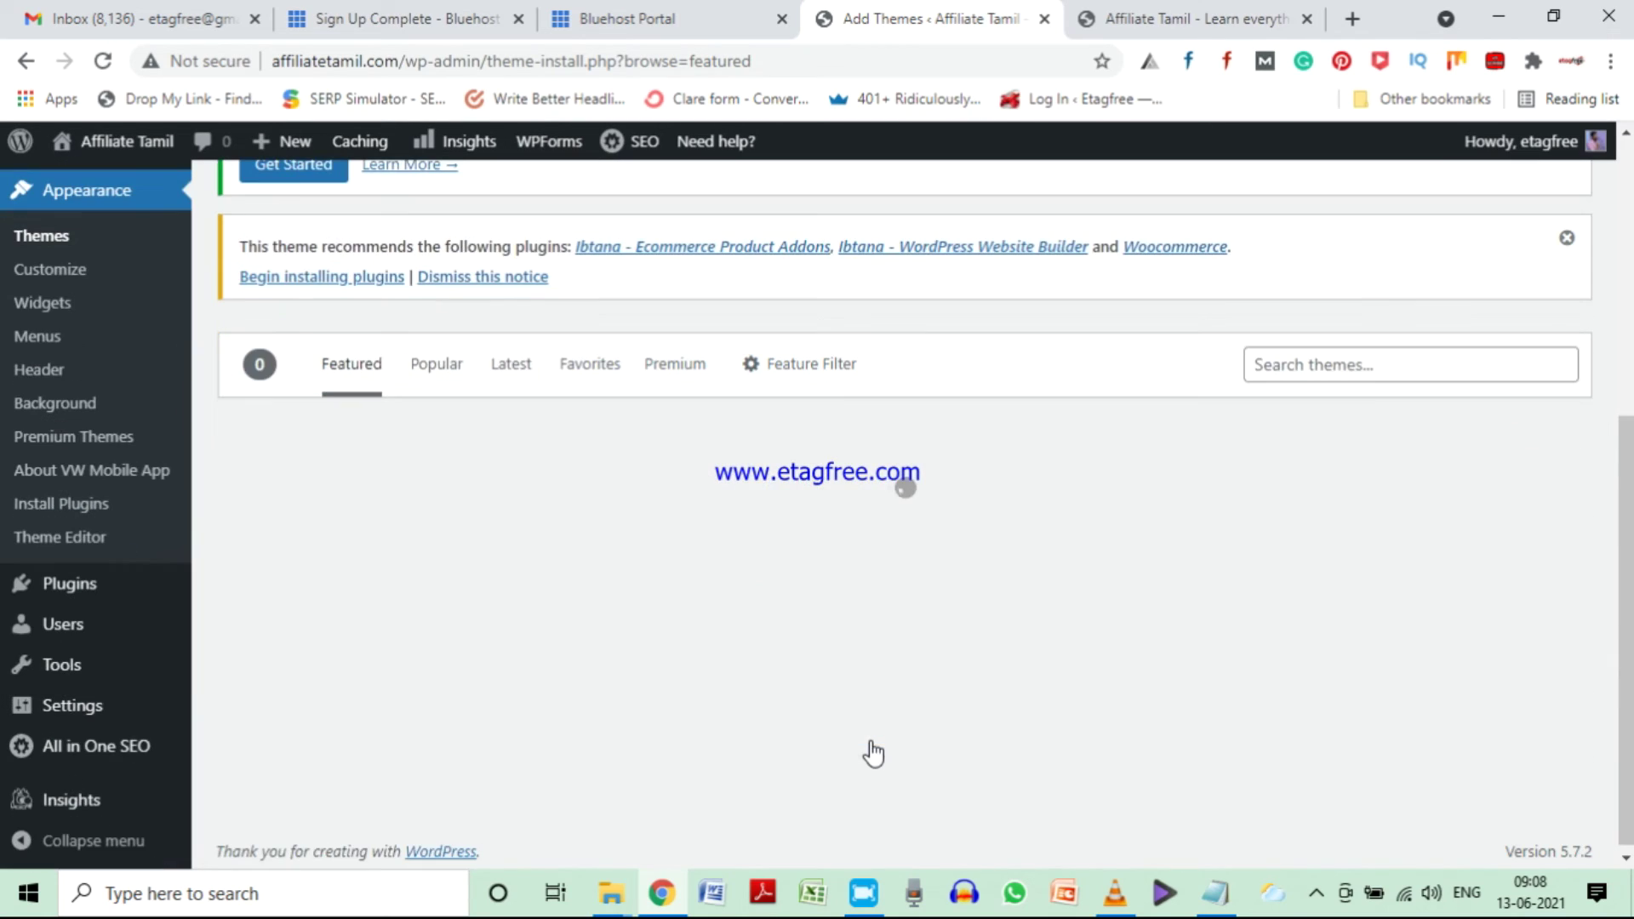
scroll(1364, 376, "up", 2)
scroll(601, 706, "down", 3)
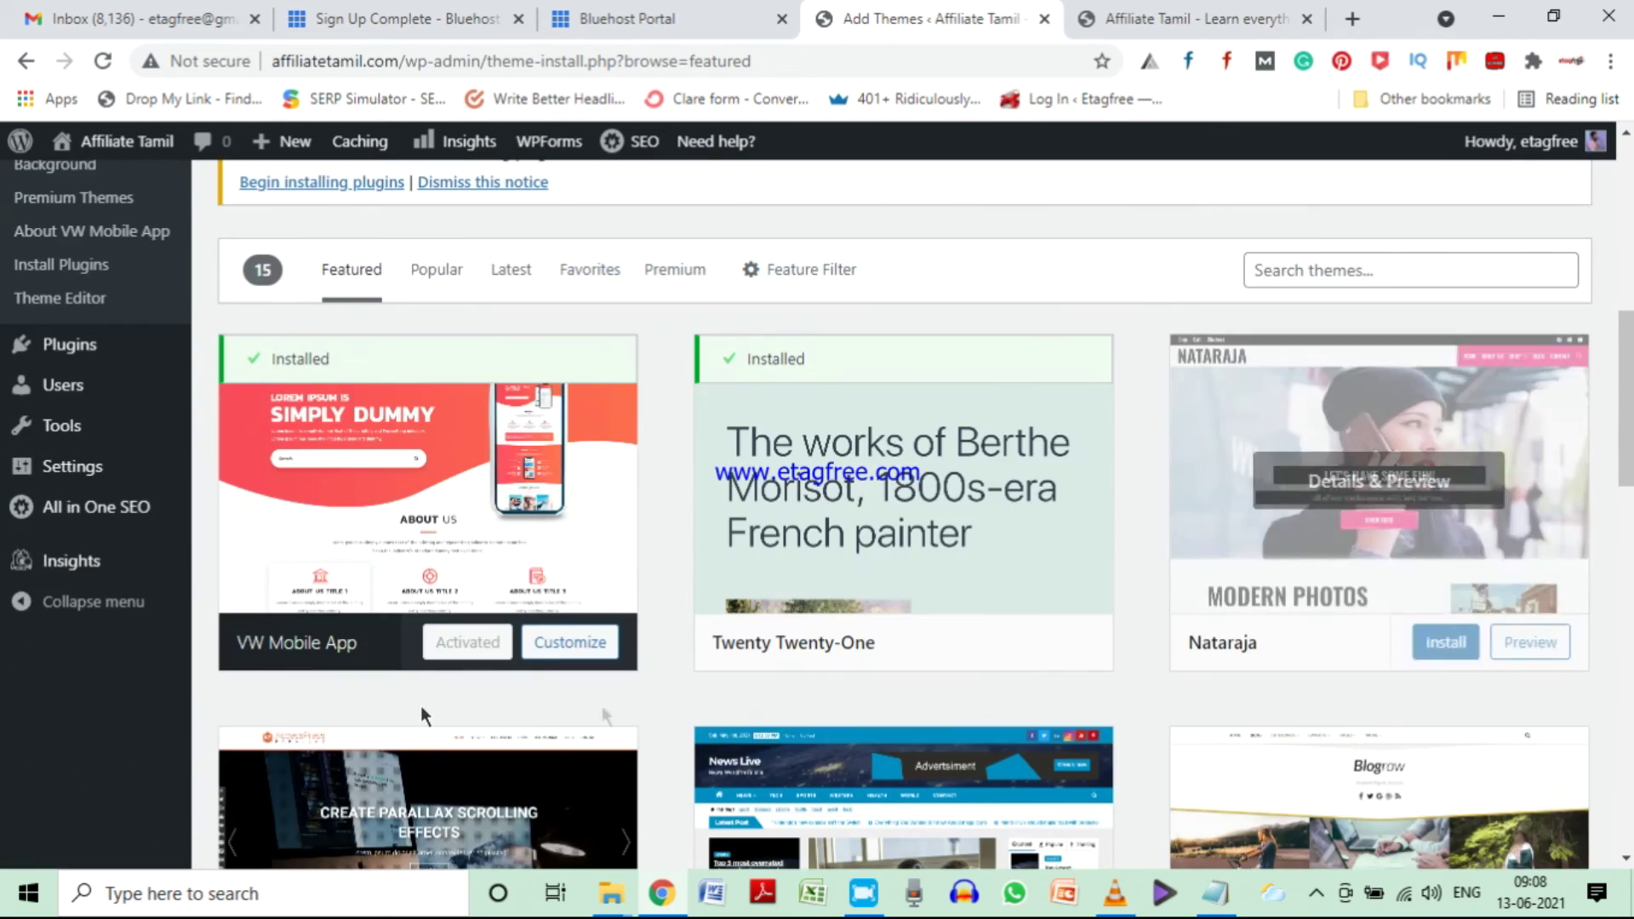
scroll(601, 706, "down", 4)
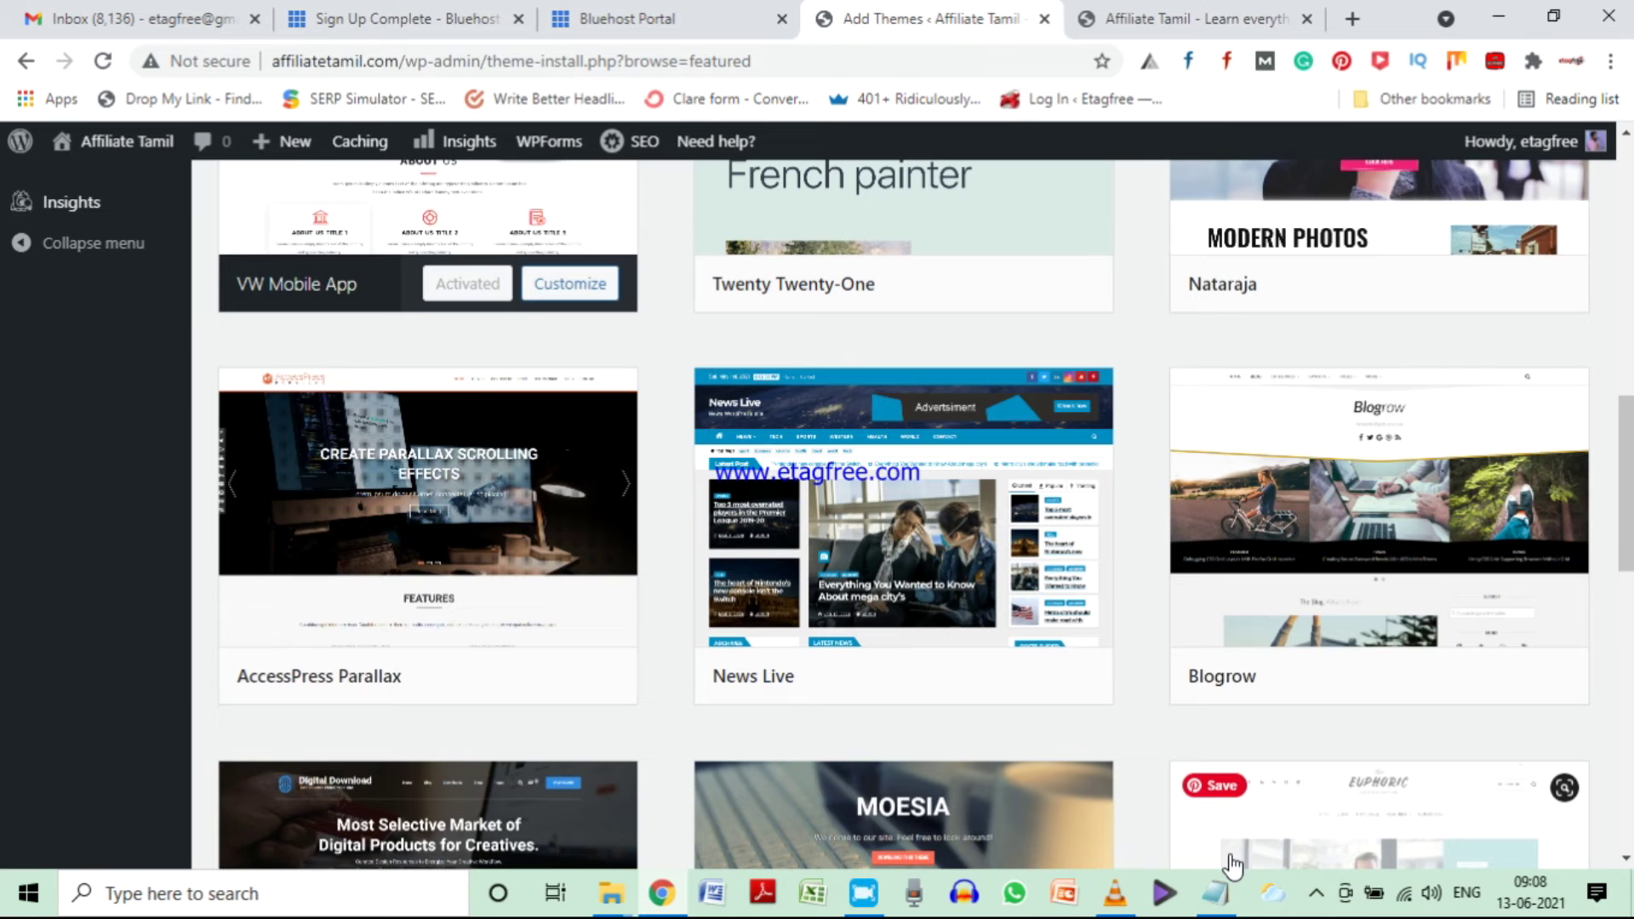
mouse_move(1060, 698)
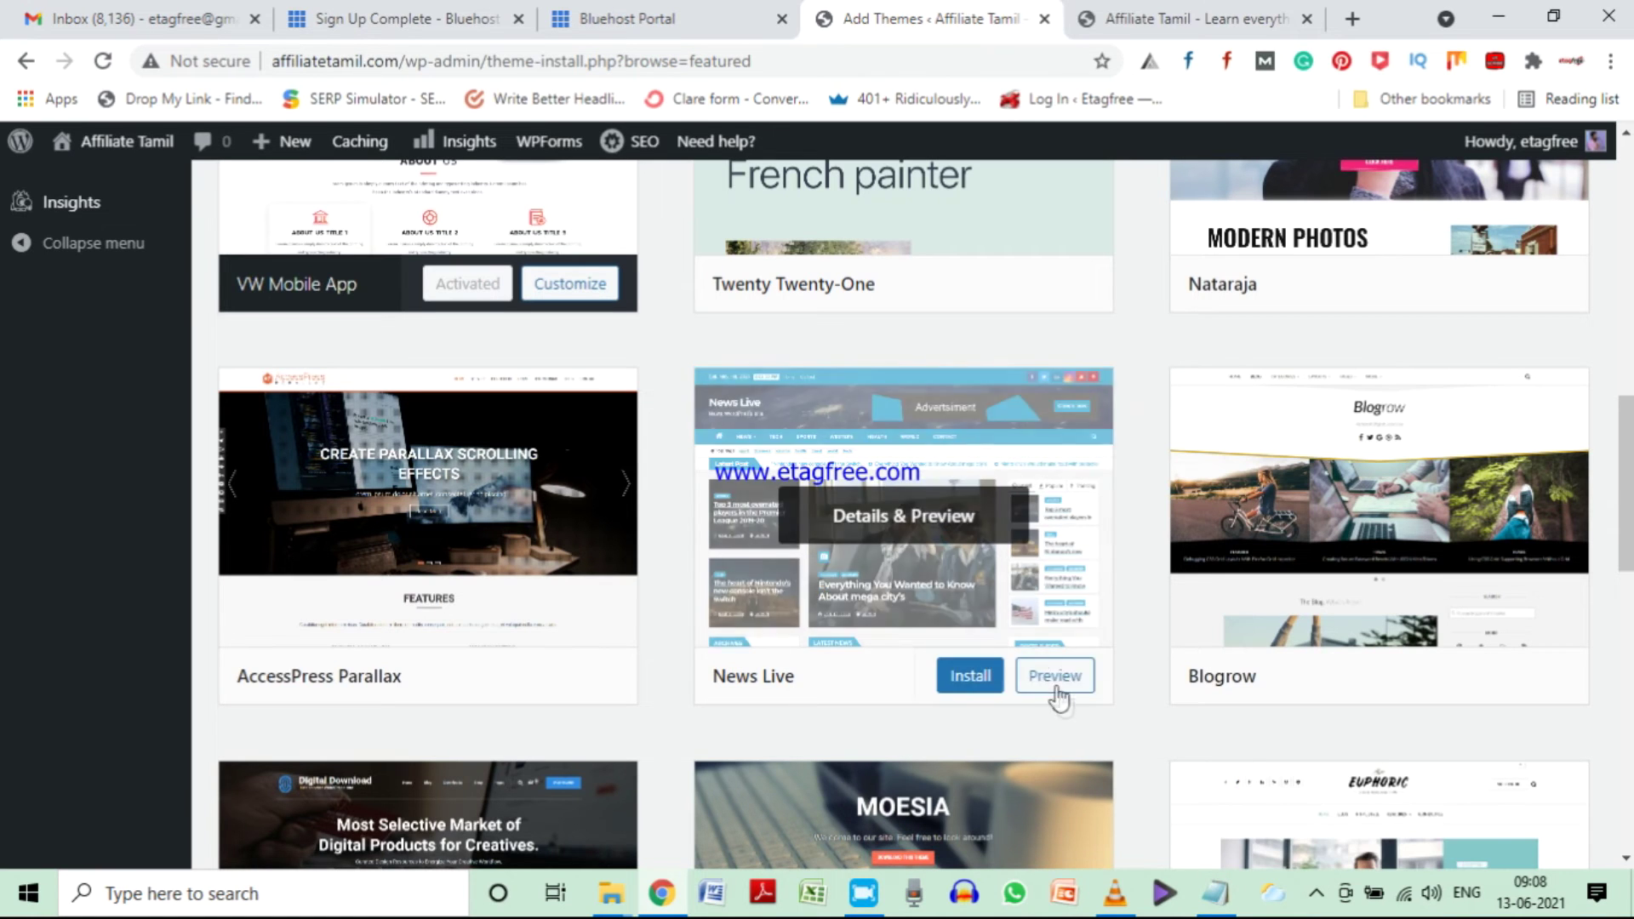
mouse_move(1284, 708)
mouse_move(957, 530)
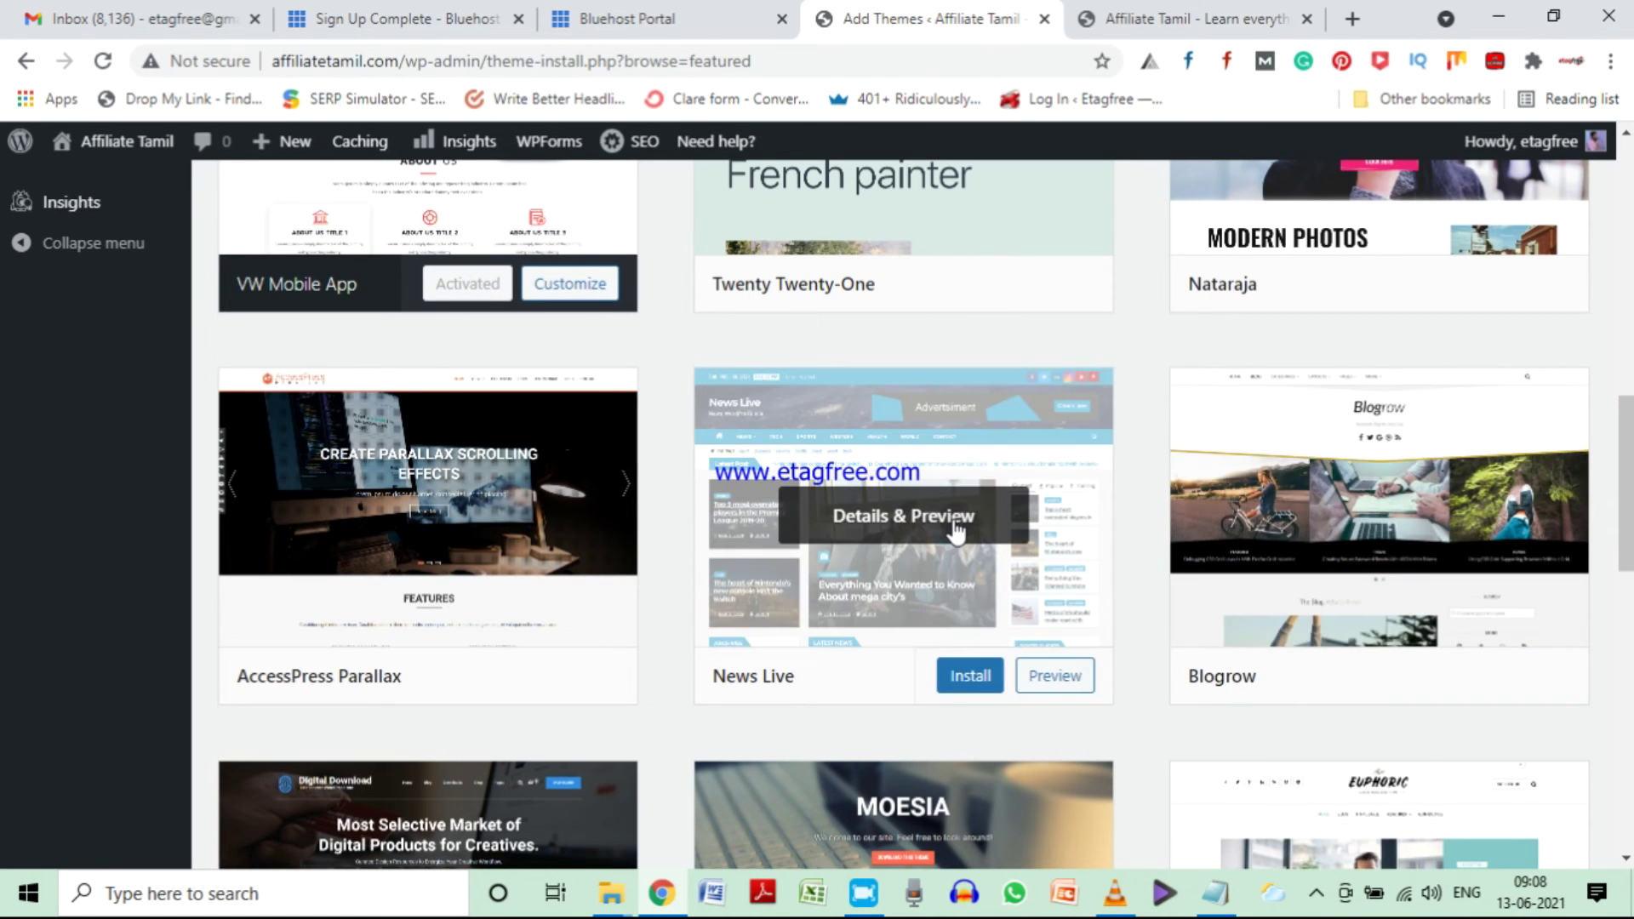
left_click(978, 682)
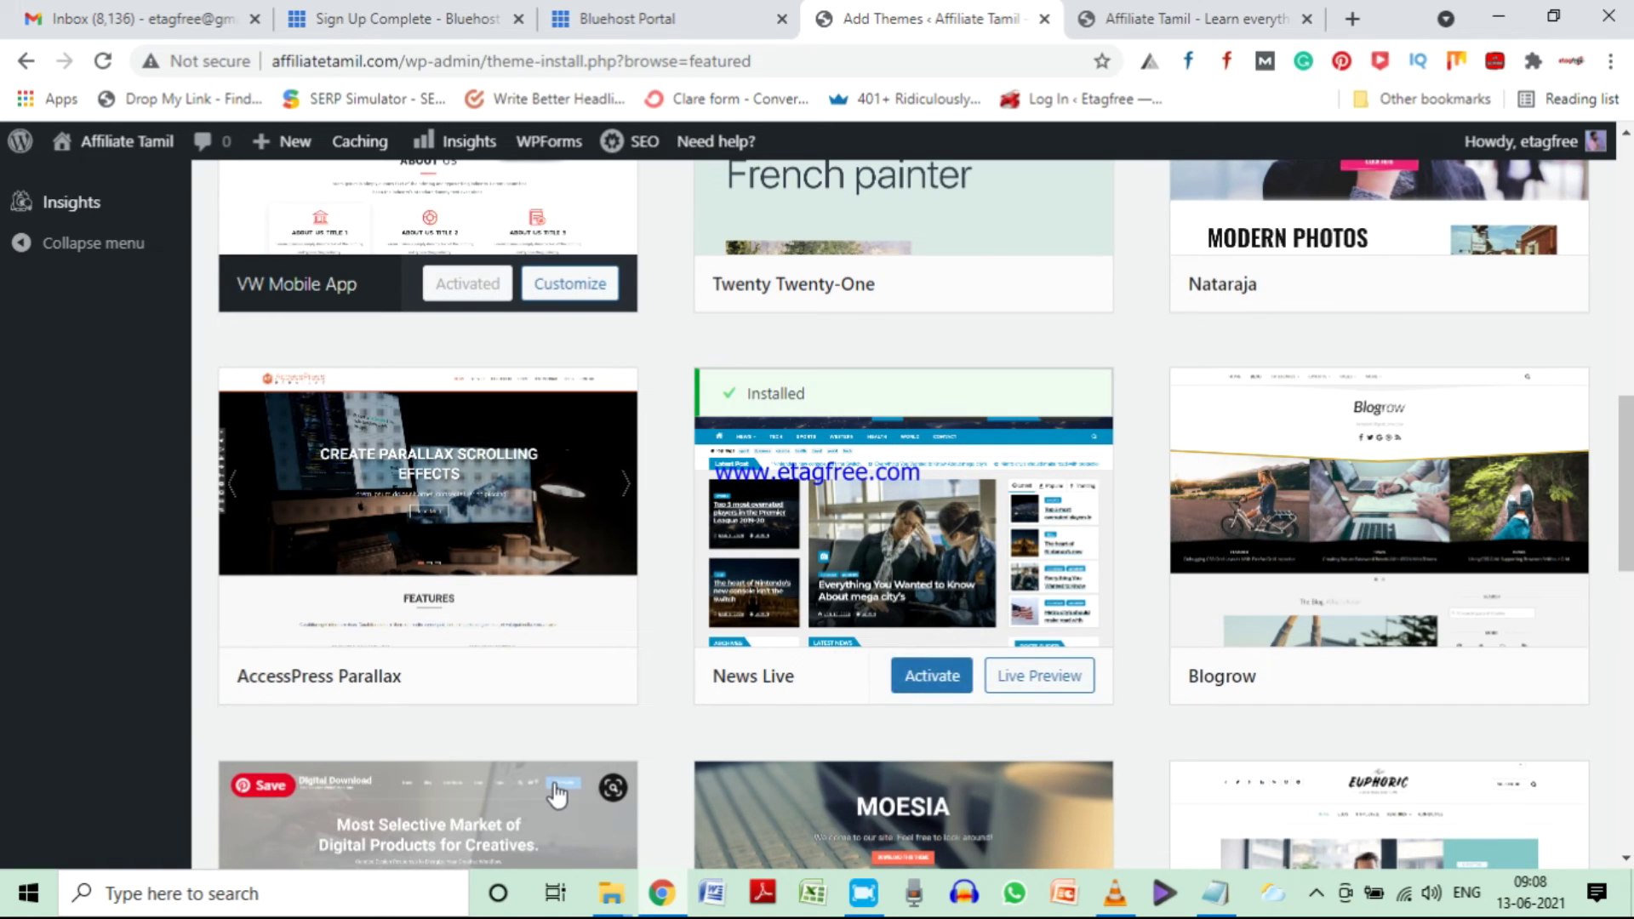
left_click(922, 678)
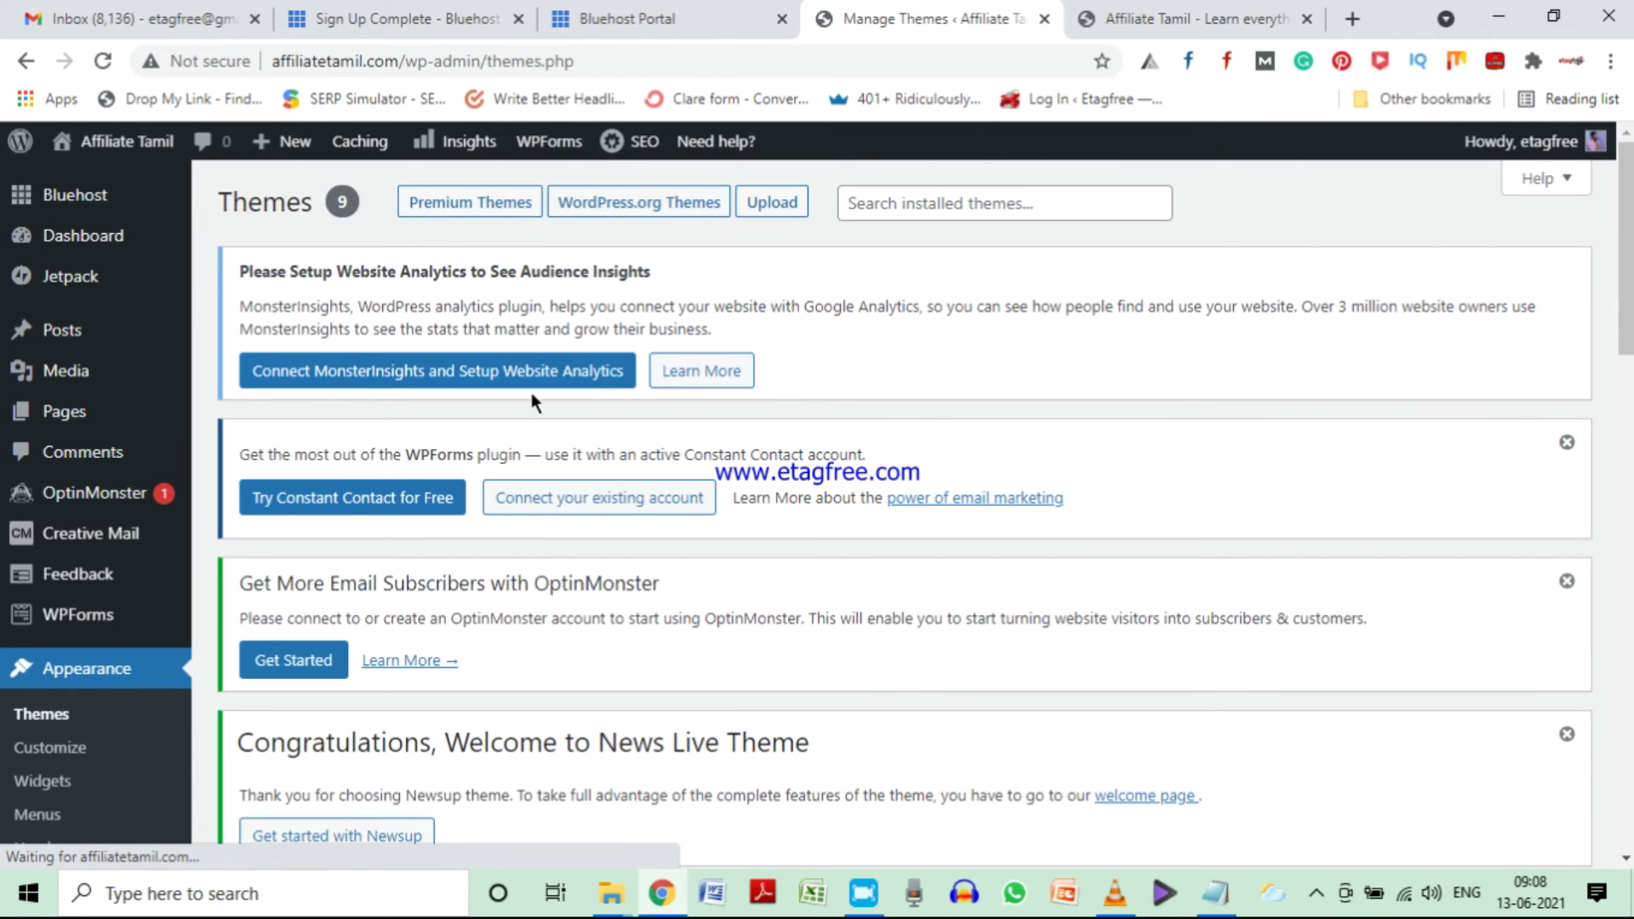
- Review the notices on the Themes page, highlighting the News Live welcome heading
scroll(656, 711, "down", 3)
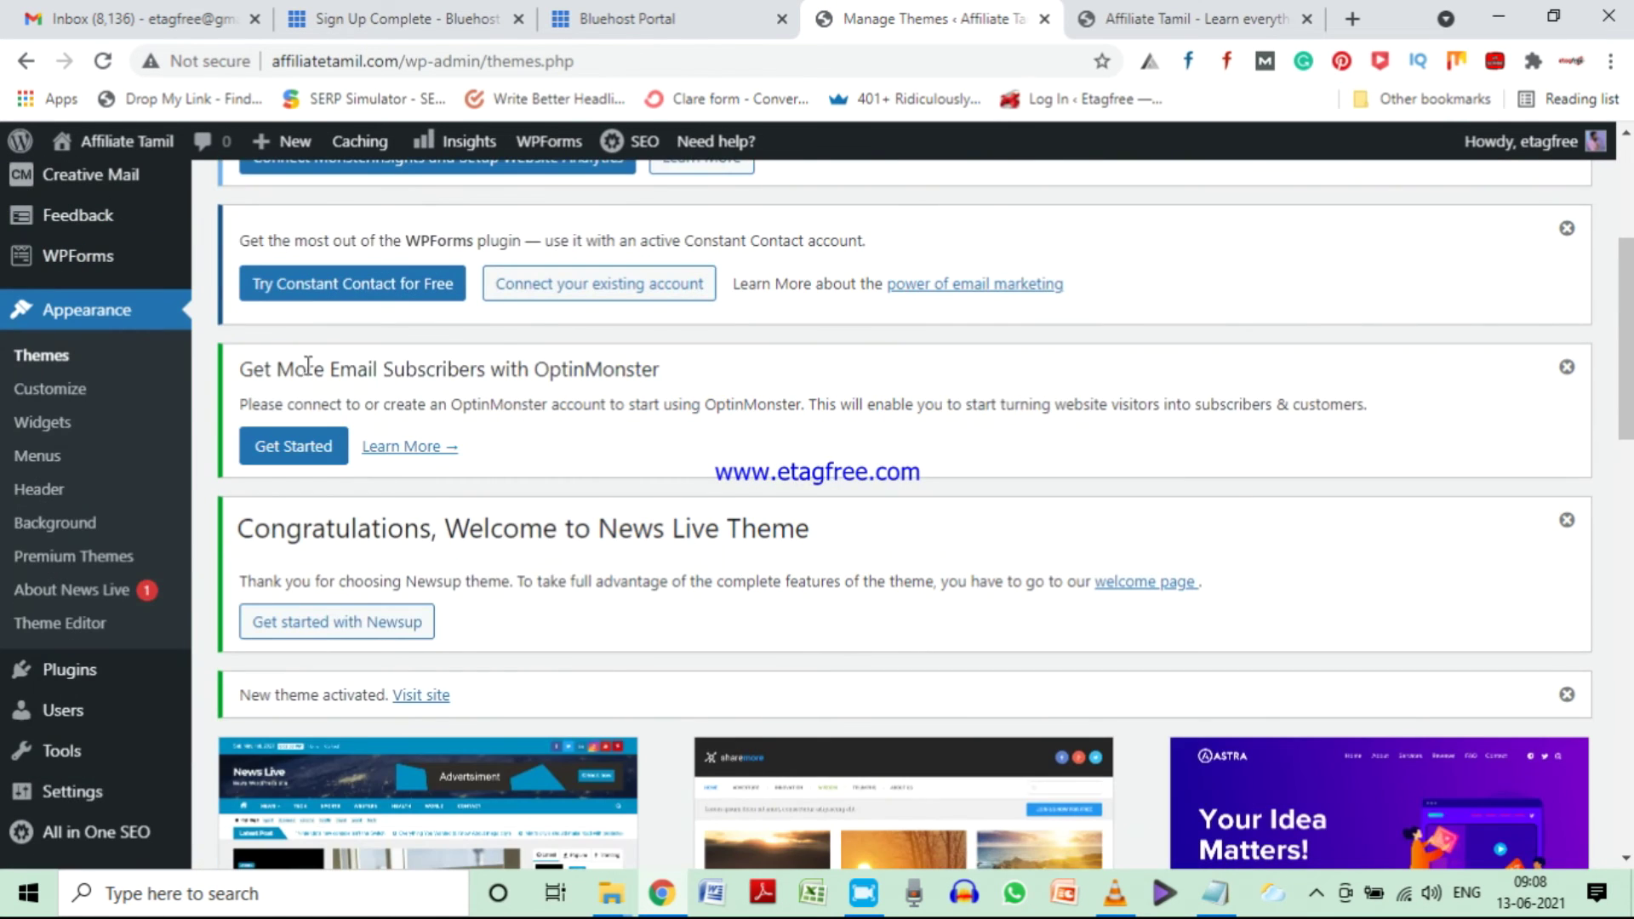
scroll(300, 397, "up", 1)
scroll(380, 532, "up", 3)
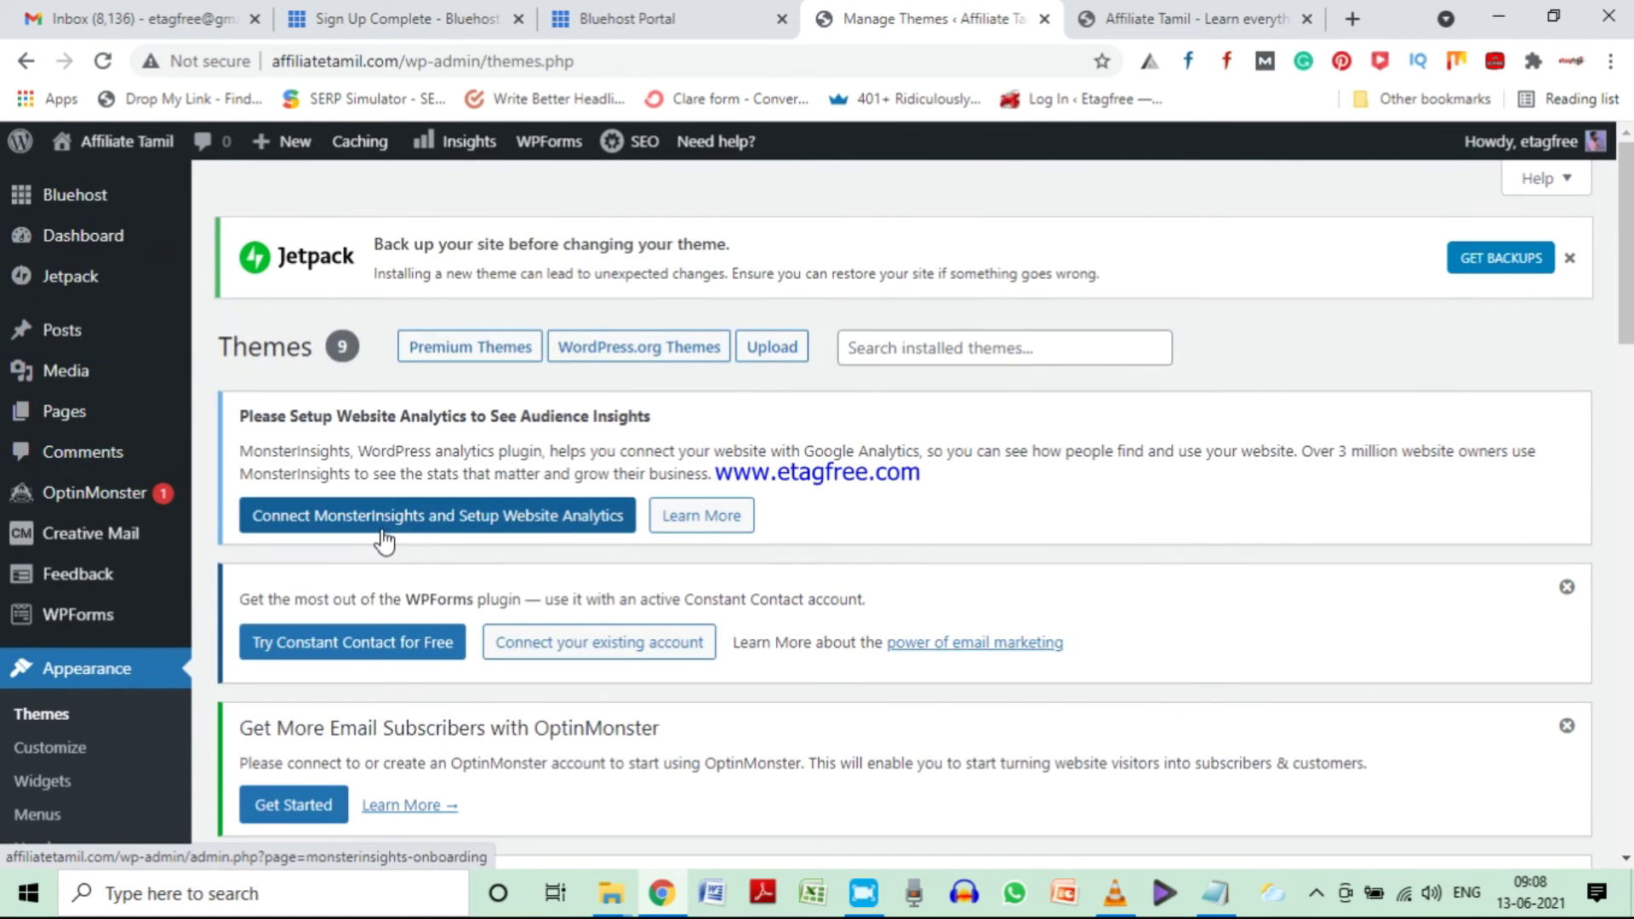
scroll(595, 540, "down", 4)
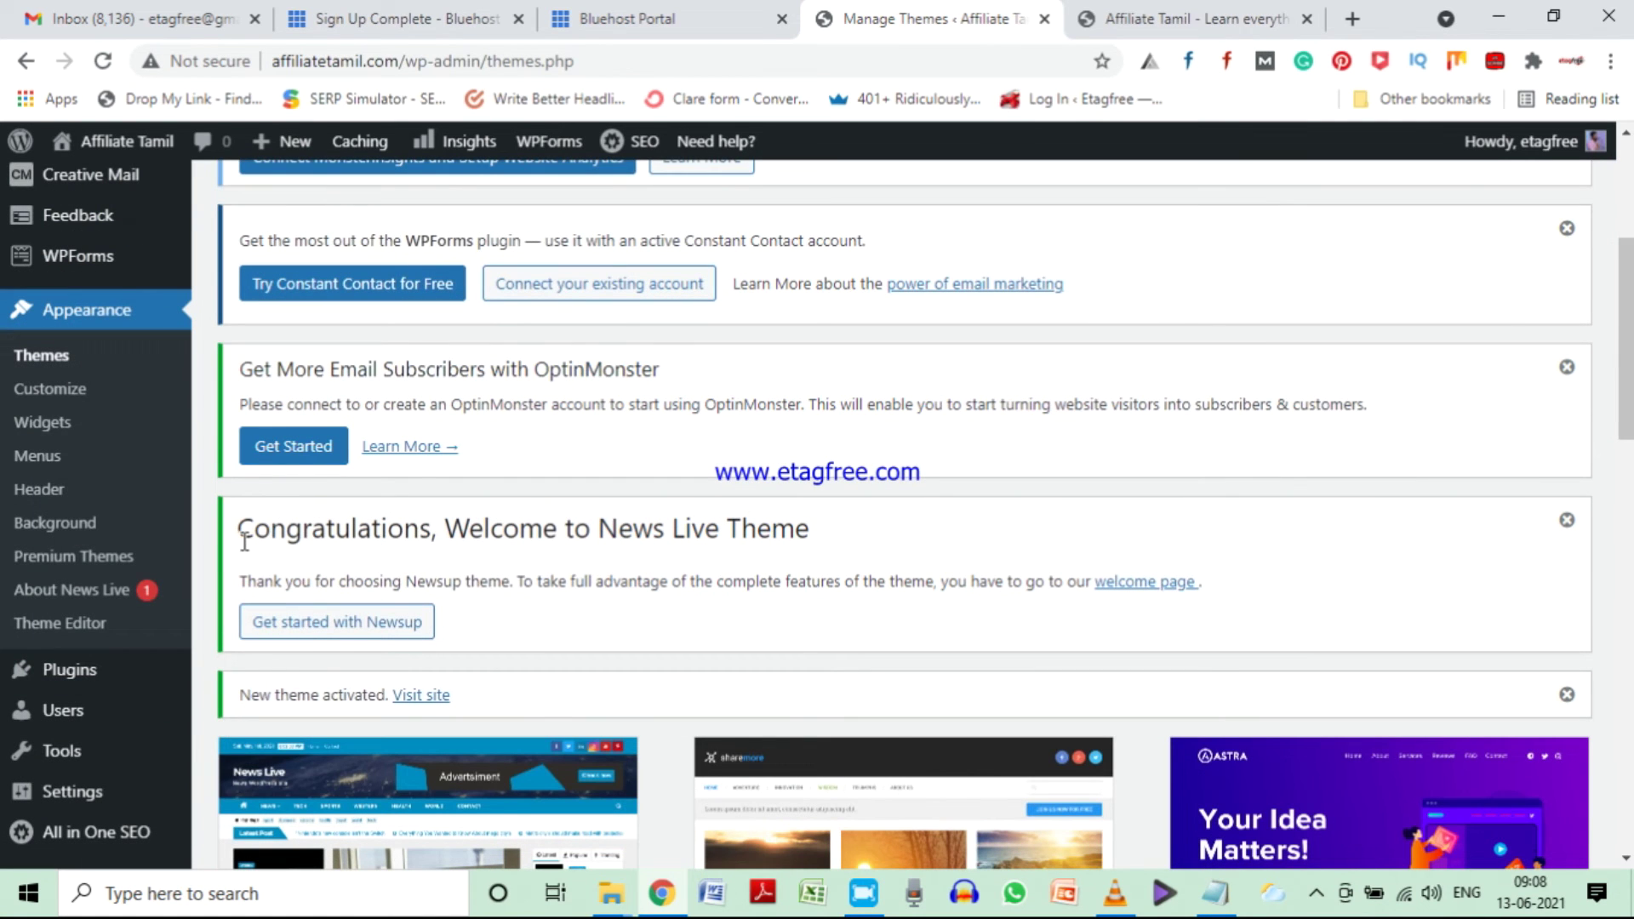
left_click_drag(246, 538, 850, 543)
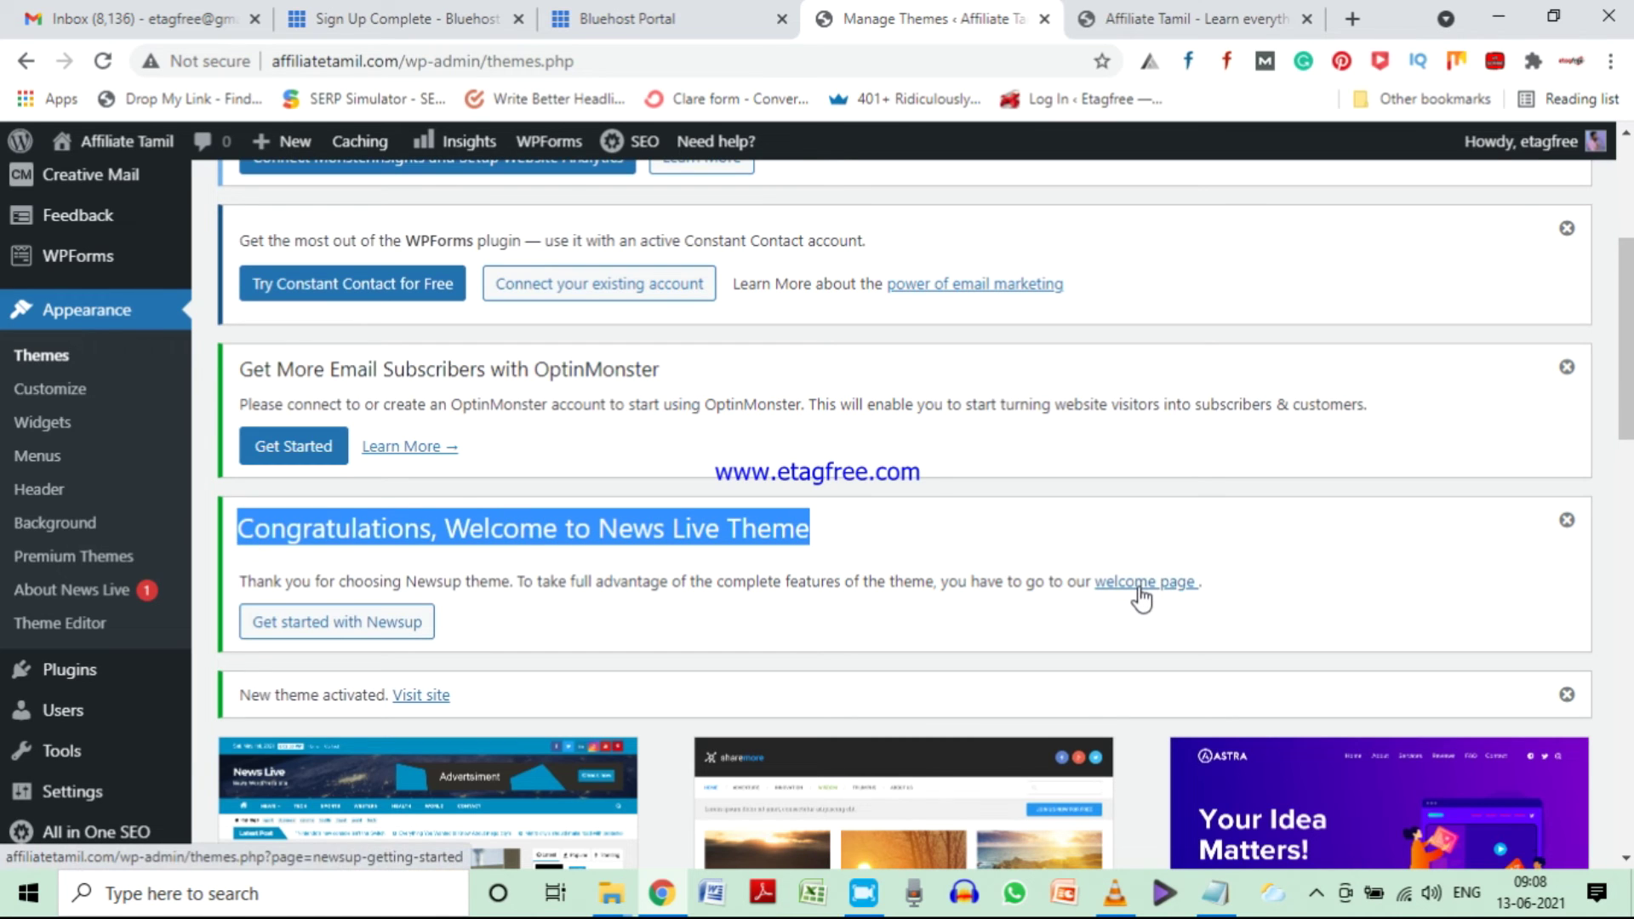
scroll(1138, 587, "down", 3)
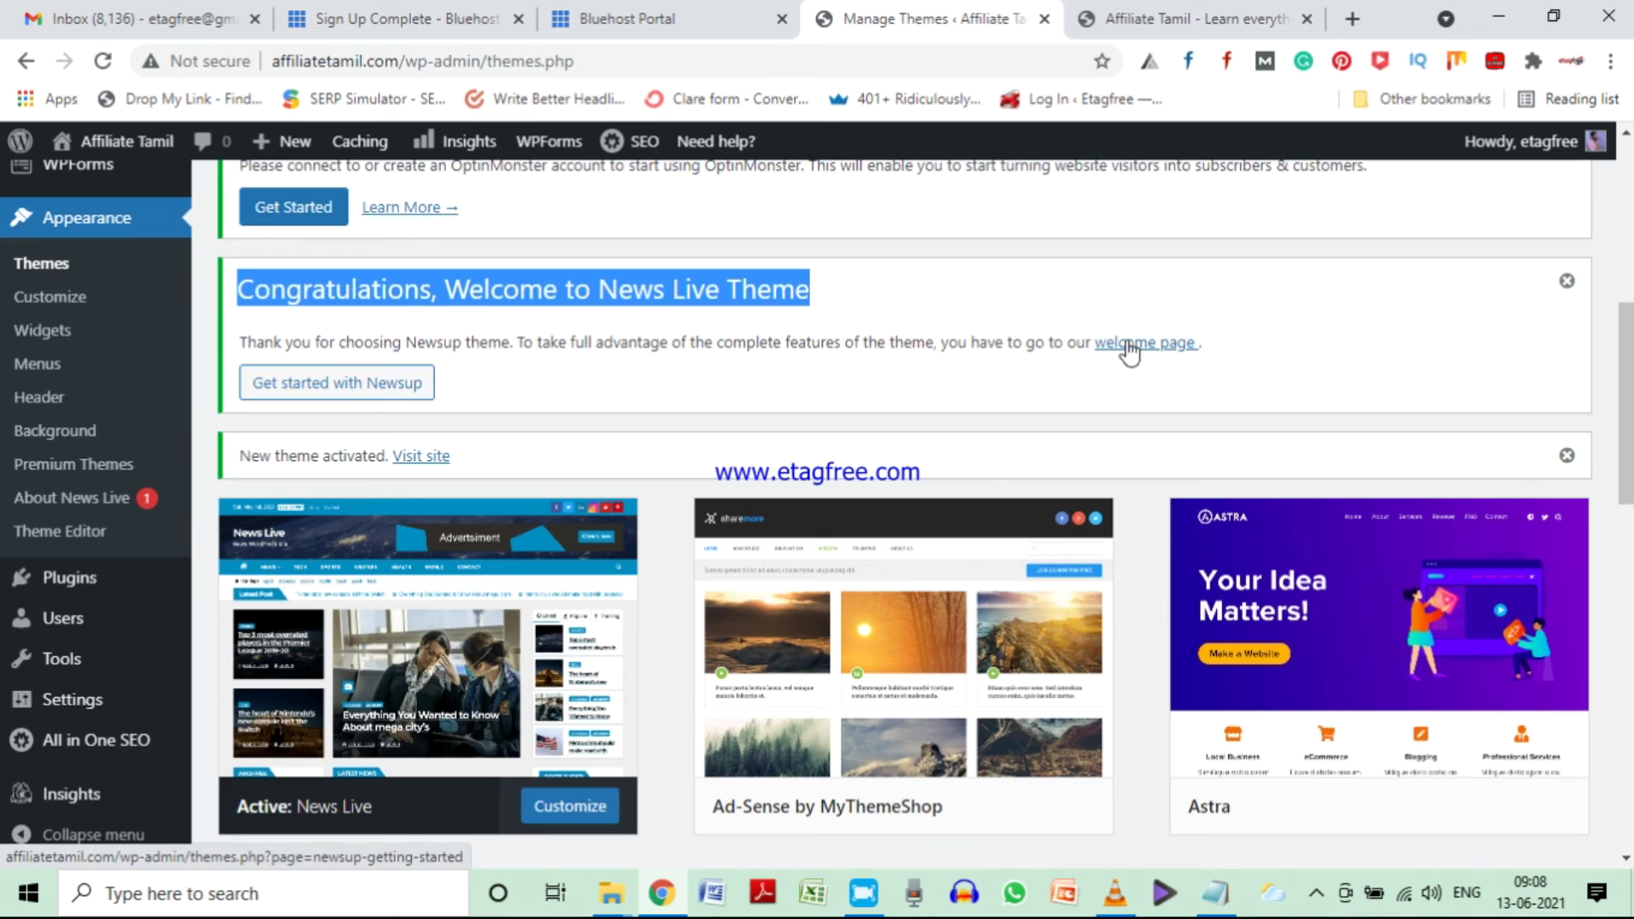
- Open the live site in a new tab from the theme activation notice and examine its homepage layout
right_click(428, 461)
left_click(481, 482)
left_click(1029, 19)
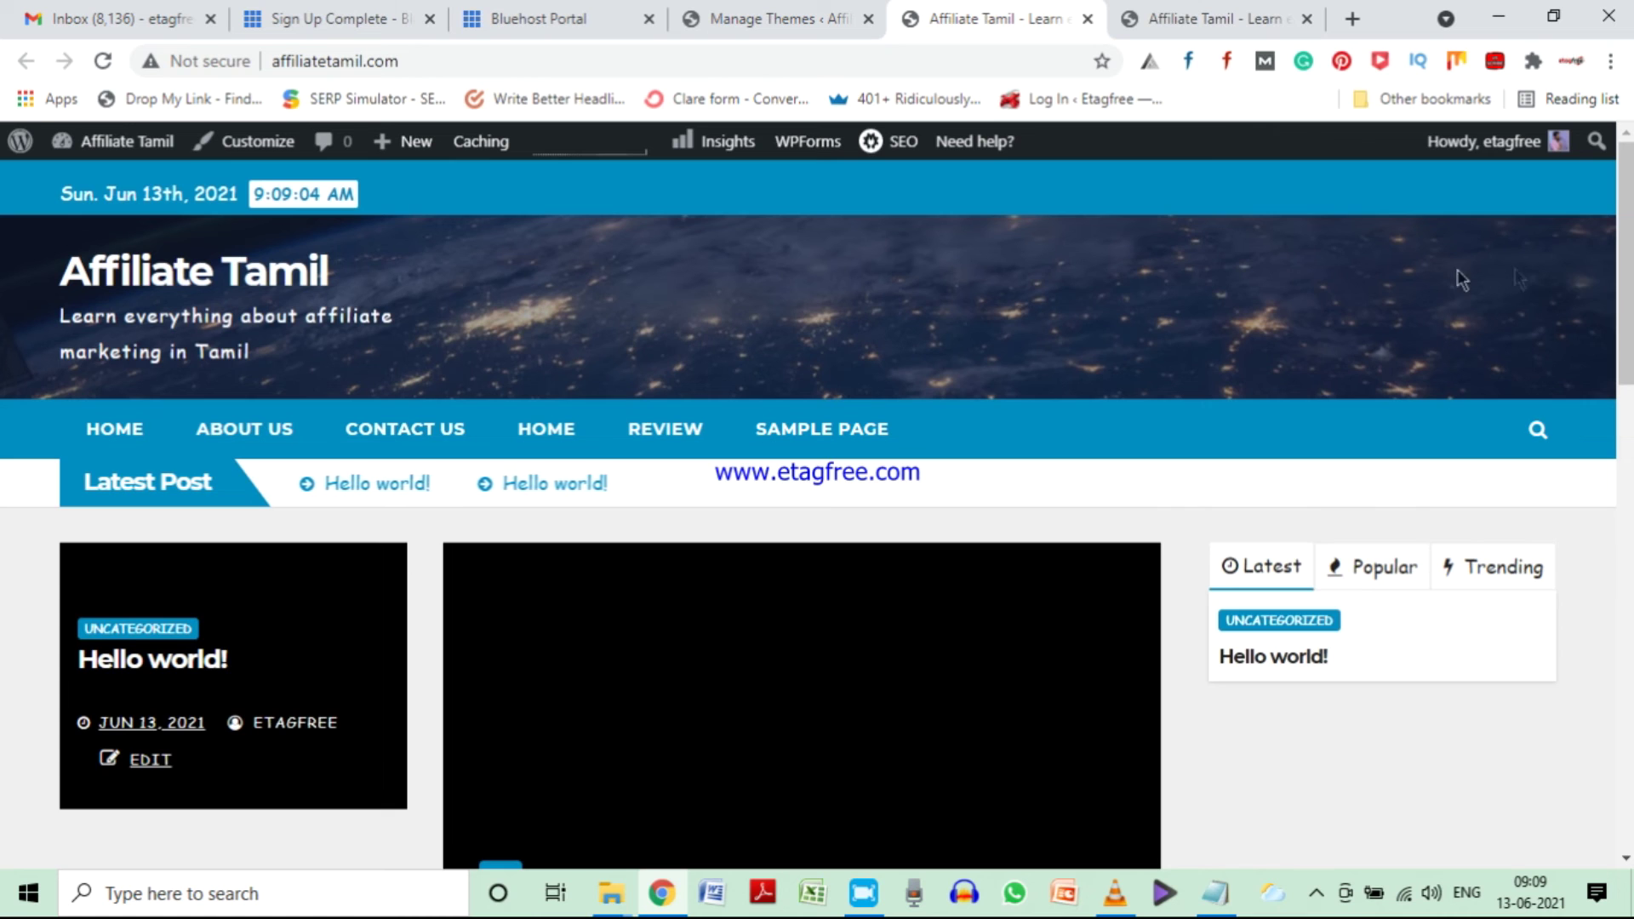
scroll(1571, 490, "down", 4)
scroll(1222, 495, "down", 12)
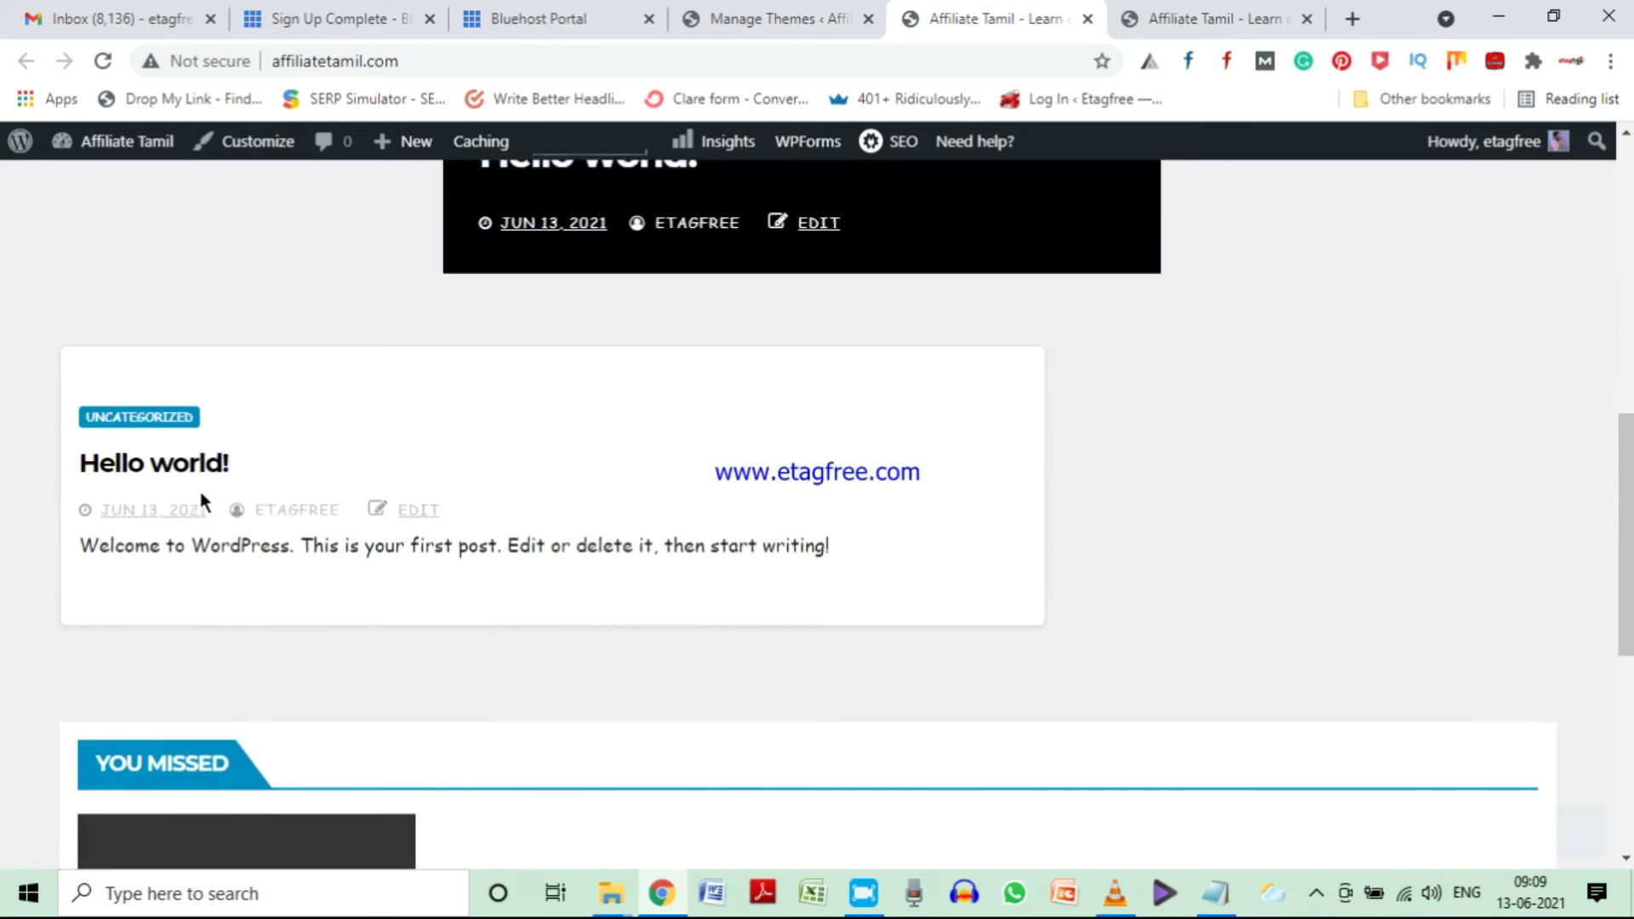
scroll(156, 594, "up", 17)
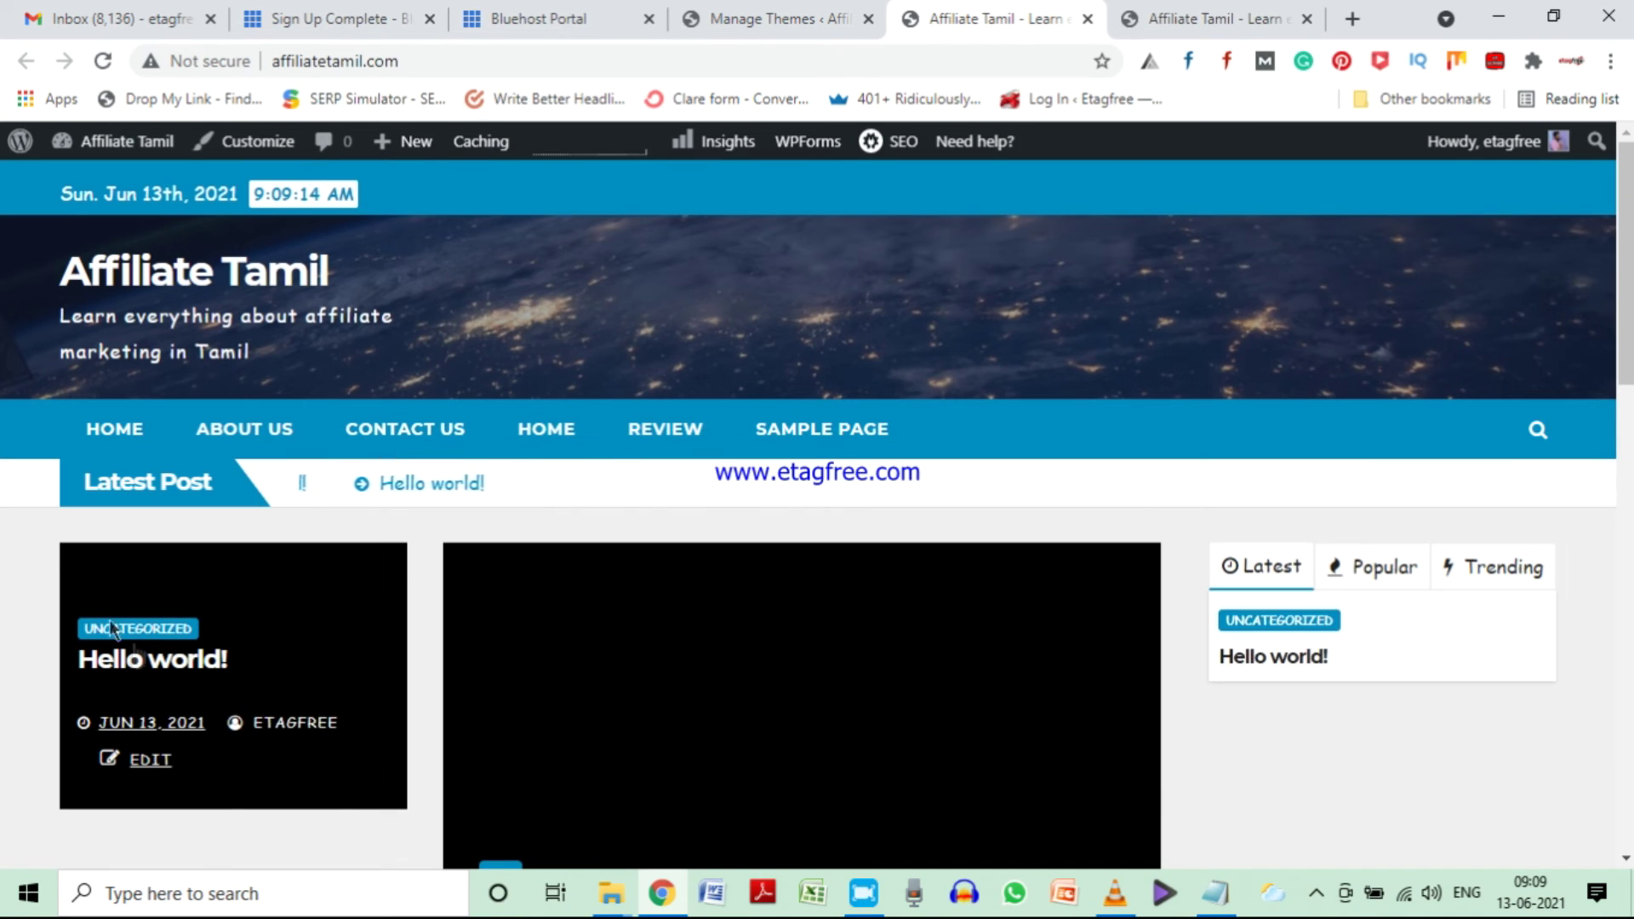
scroll(1258, 490, "down", 1)
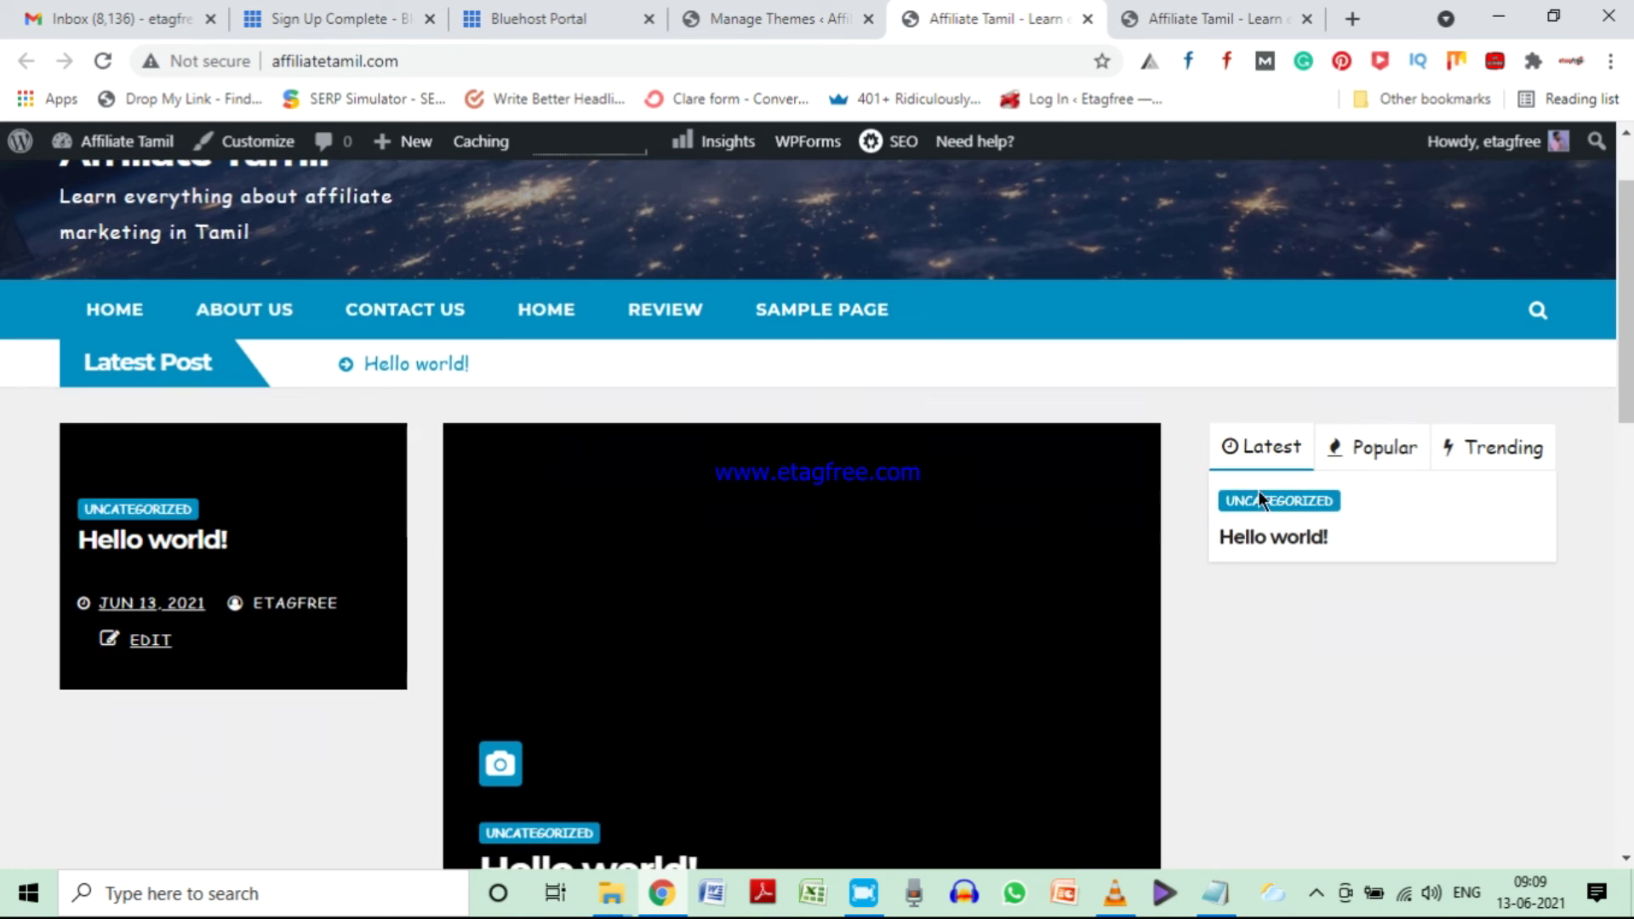